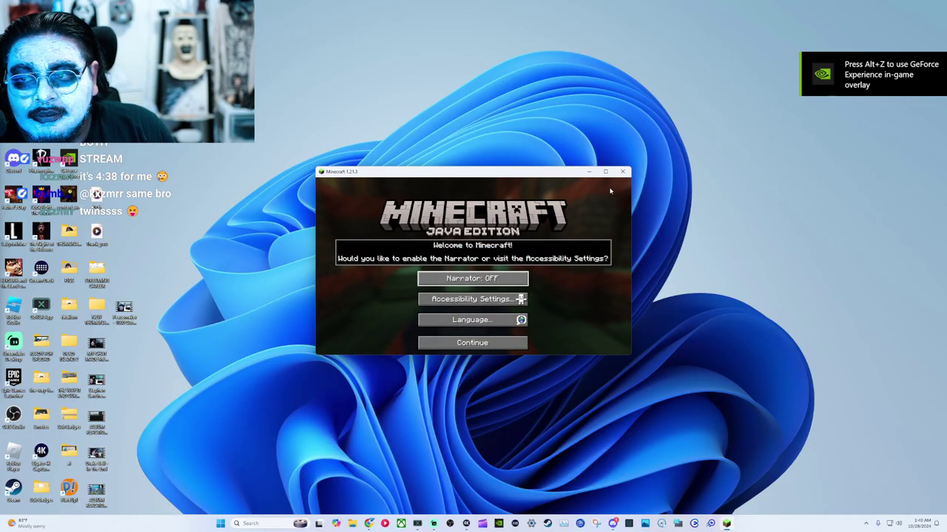
Step: Toggle the narrator on and back off, and close the Minecraft 1.21.3 game
click(476, 277)
click(504, 278)
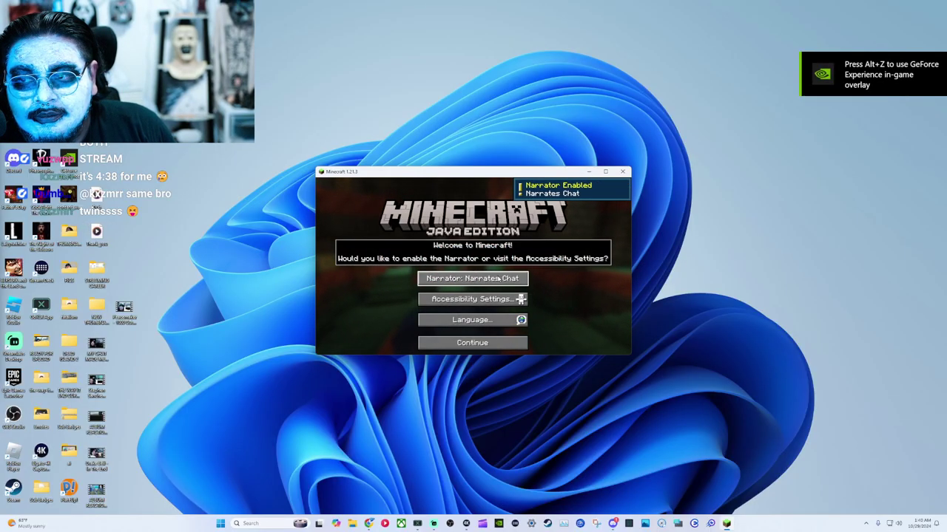
click(513, 279)
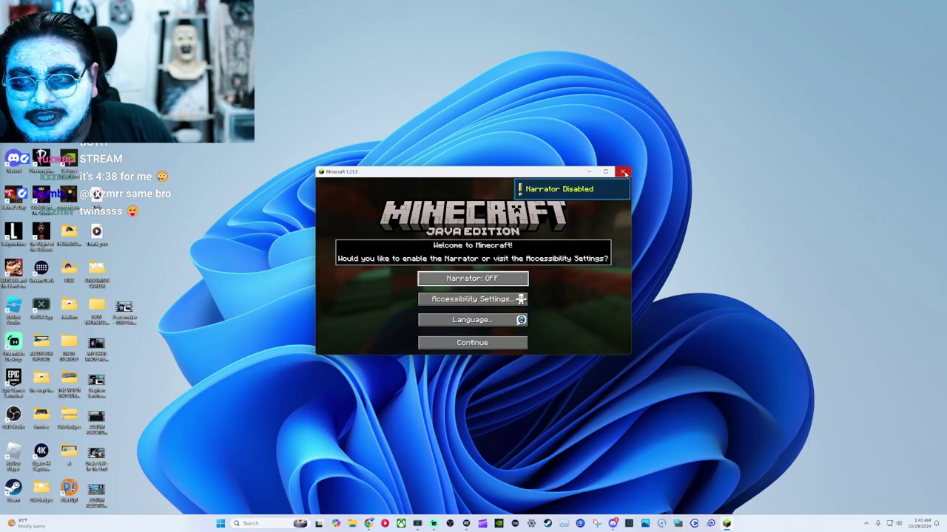
click(623, 172)
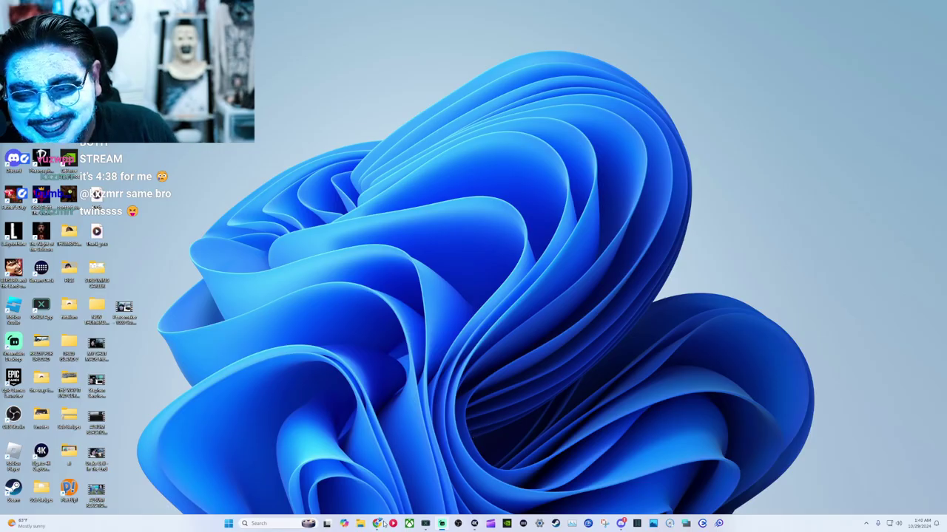
Step: Switch to the browser and download the Minecraft Forge installer for 1.21.3 - 53.0.7, skipping the advertisement
mouse_move(378, 523)
click(383, 482)
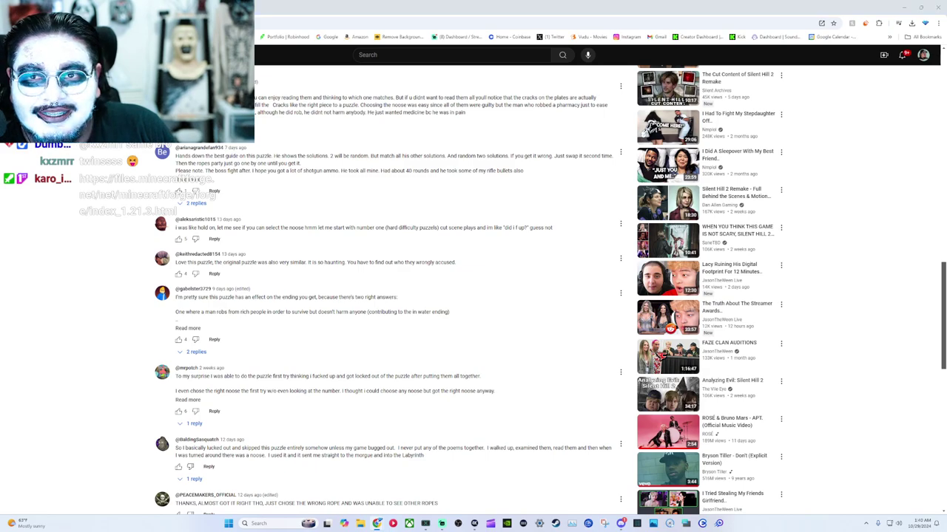
key(ctrl+Tab)
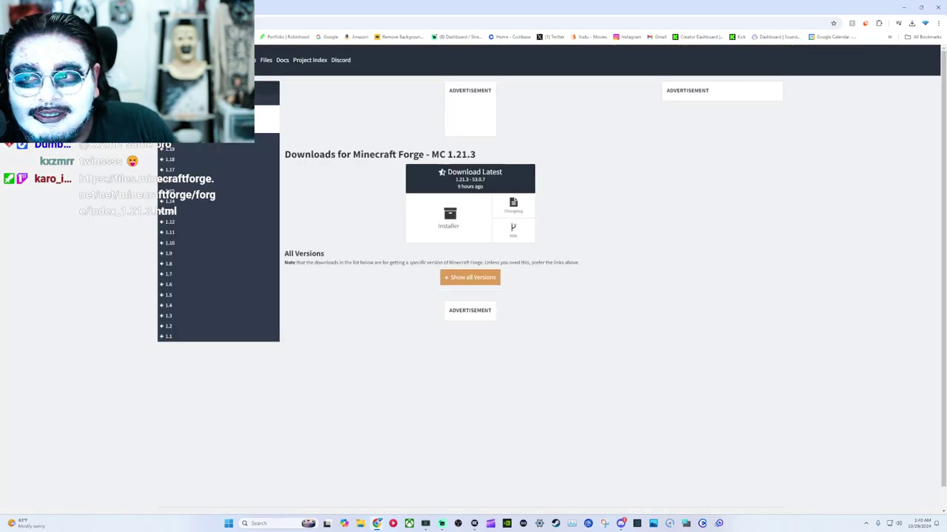
click(445, 225)
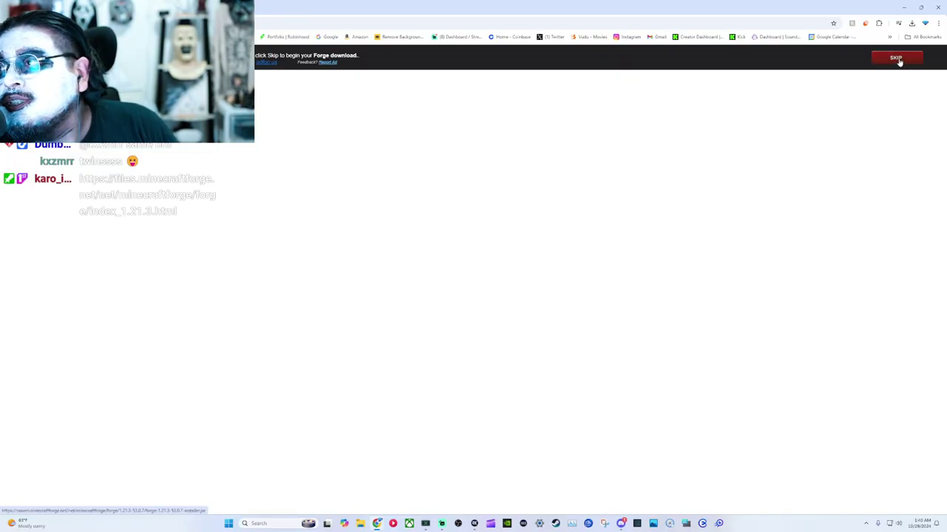
click(898, 61)
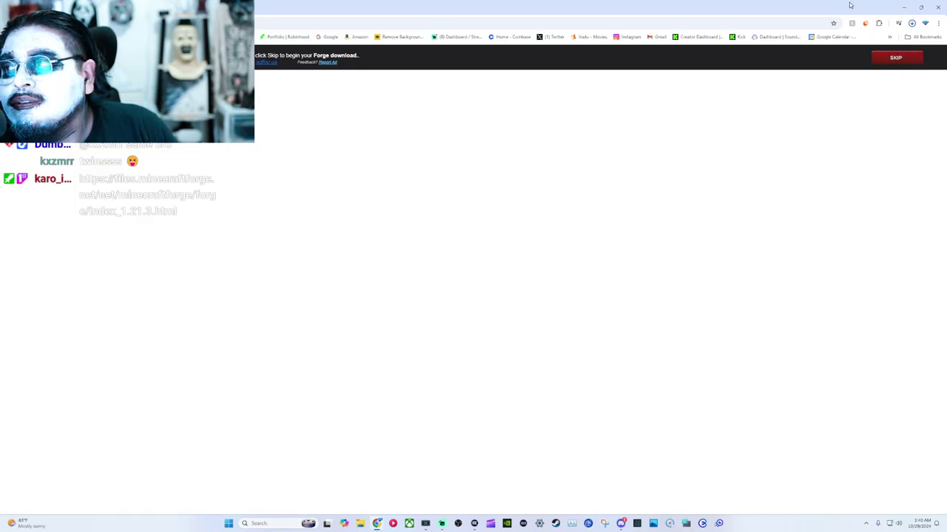
drag(850, 5, 1, 74)
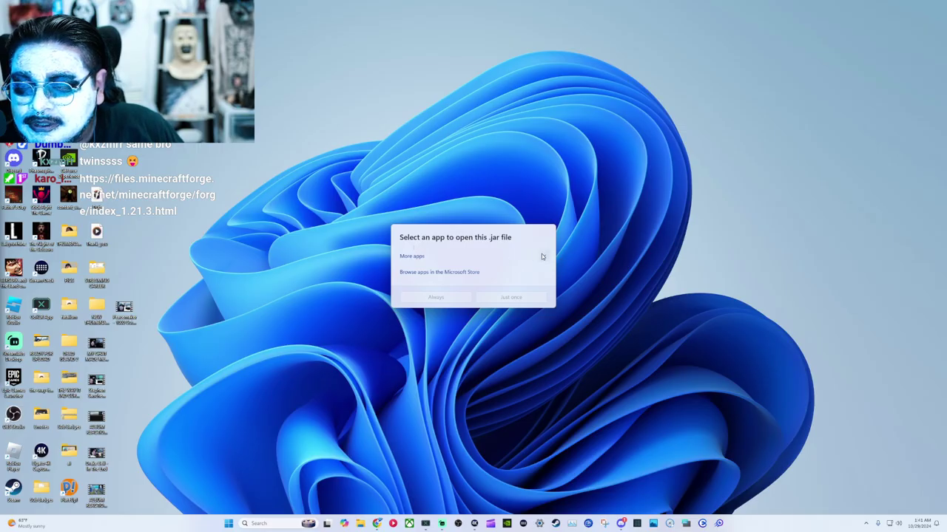
Step: Dismiss the app chooser for the .jar file and install Java with the default destination folder
click(541, 256)
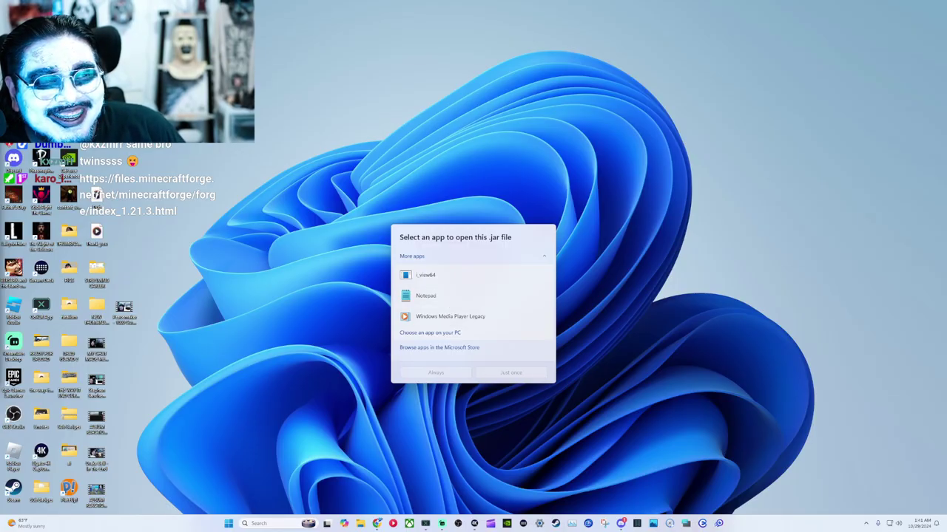
key(Escape)
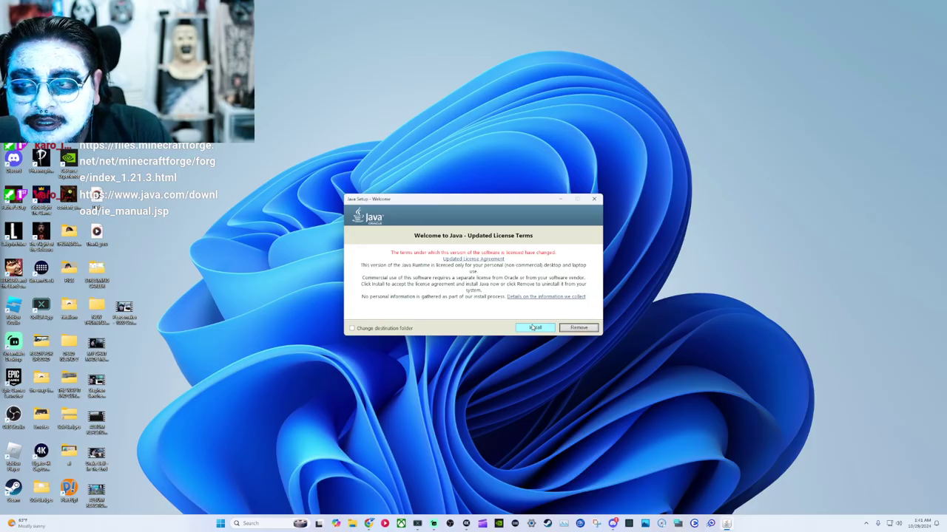
click(534, 328)
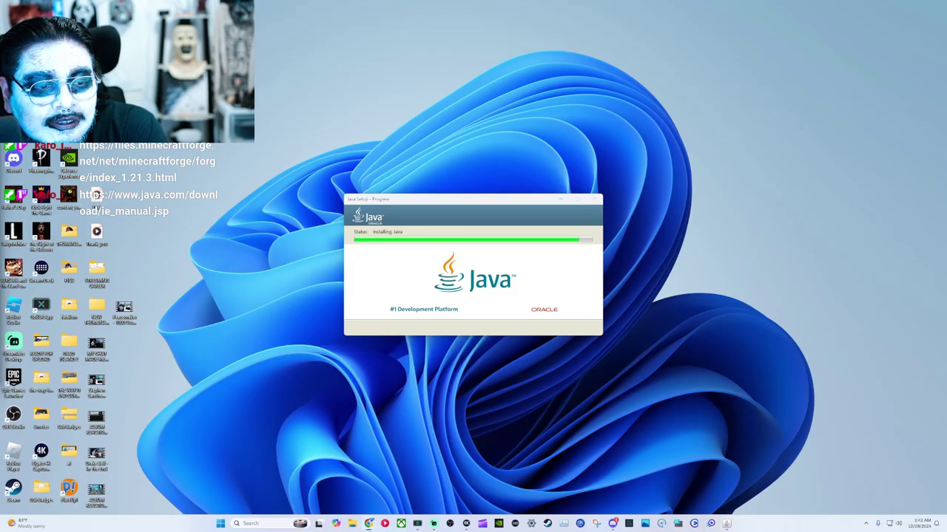
Step: Switch to Discord, view a voice participant's options in the General channel, and minimize Discord
key(alt+Tab)
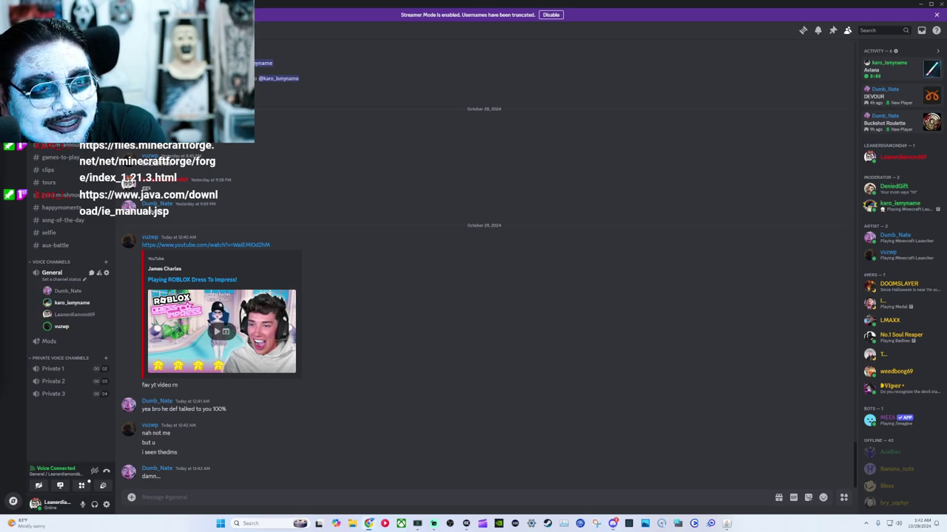
right_click(65, 326)
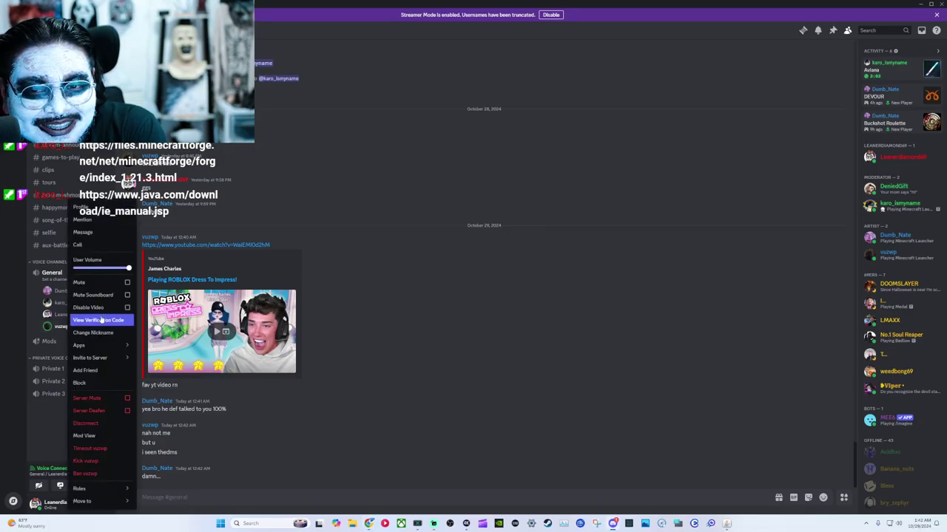
click(32, 320)
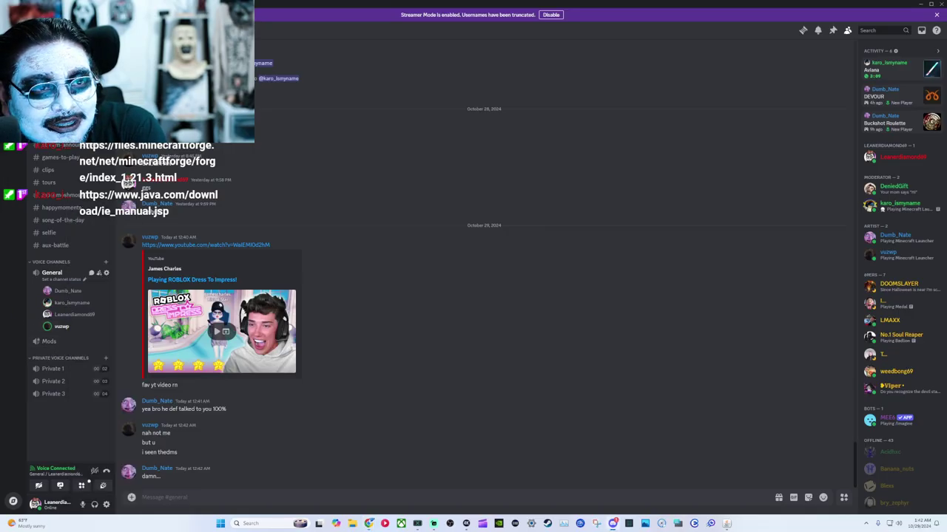
click(920, 6)
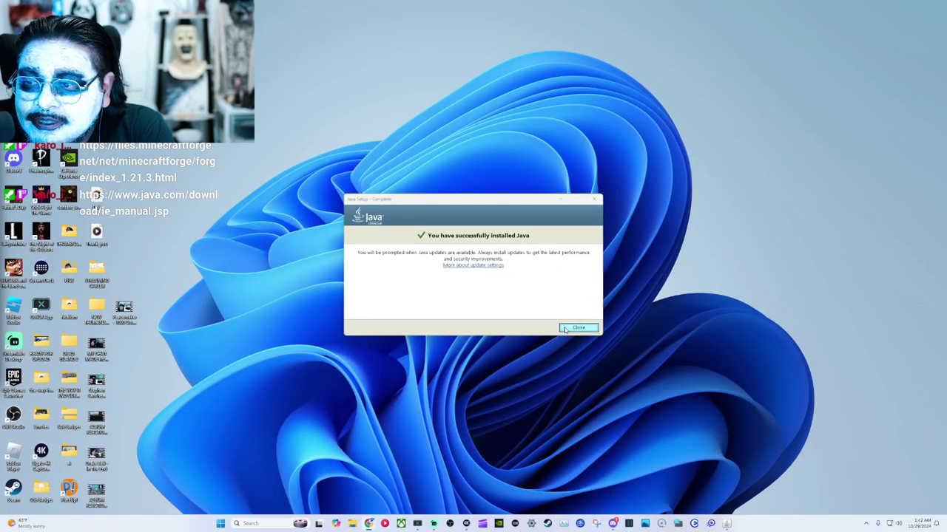
Step: Close the completed Java setup and install the Forge client into the default .minecraft folder
click(576, 327)
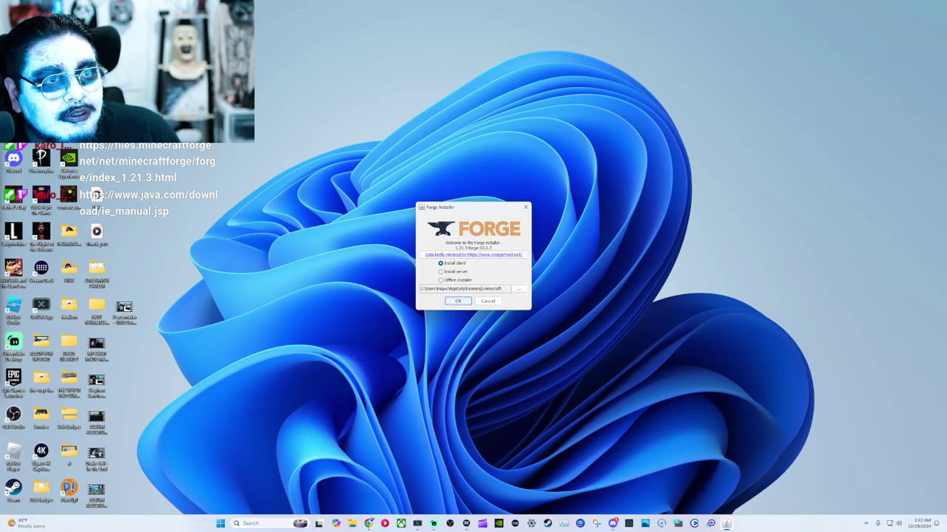
key(Return)
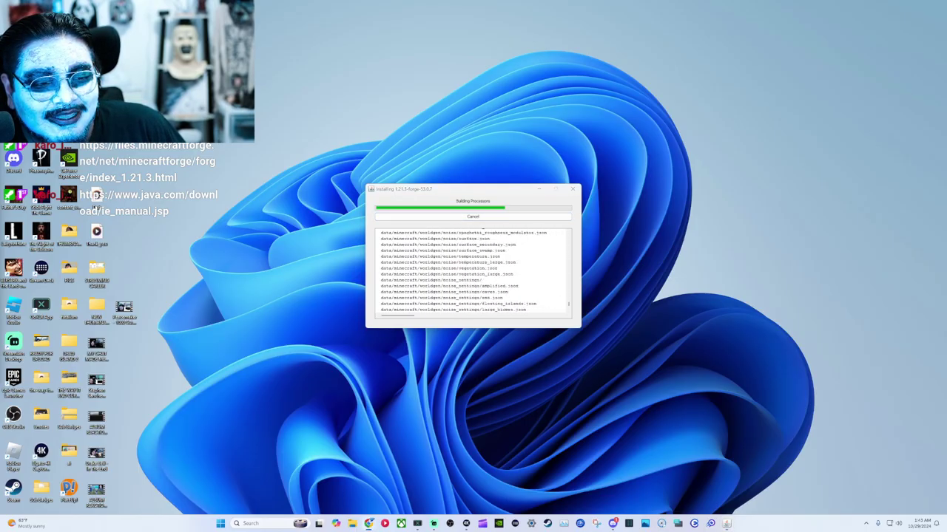
Step: In Discord's General voice channel, set the first participant's volume to 87% and adjust the second participant's volume
key(alt+Tab)
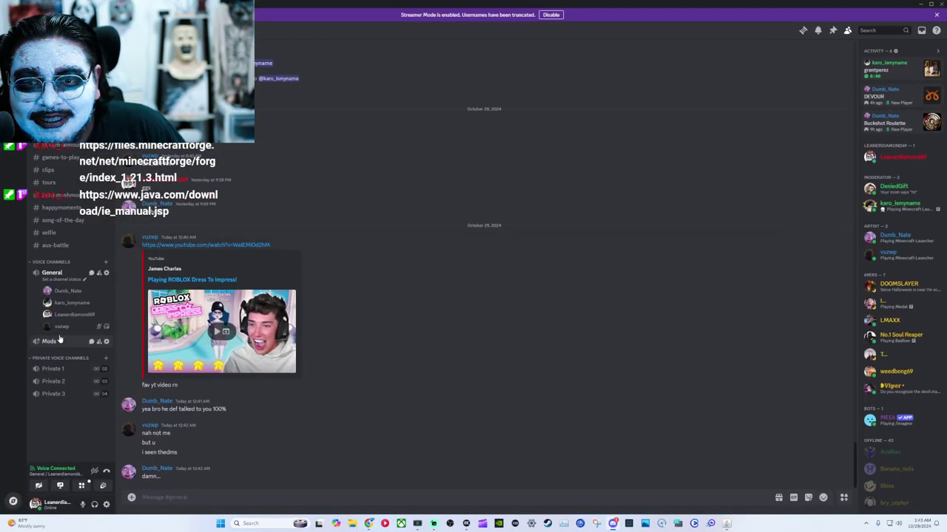
right_click(82, 292)
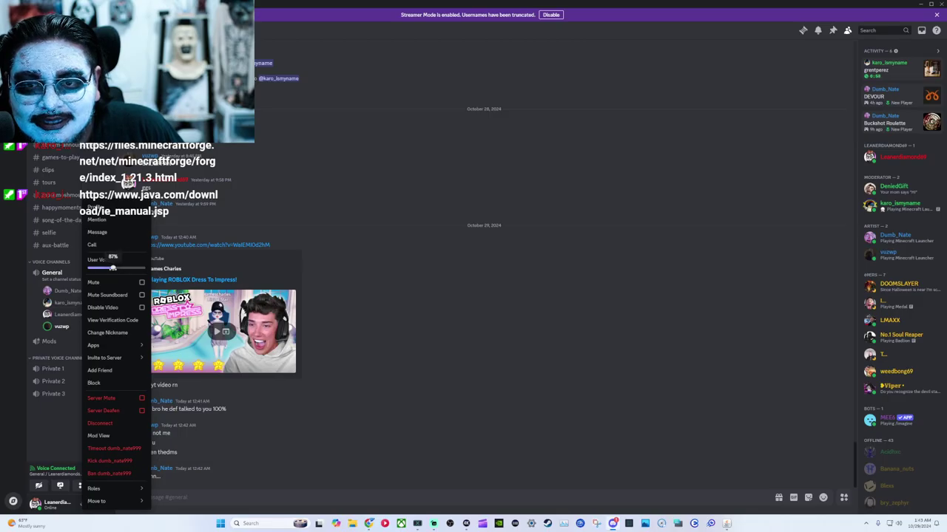
click(46, 303)
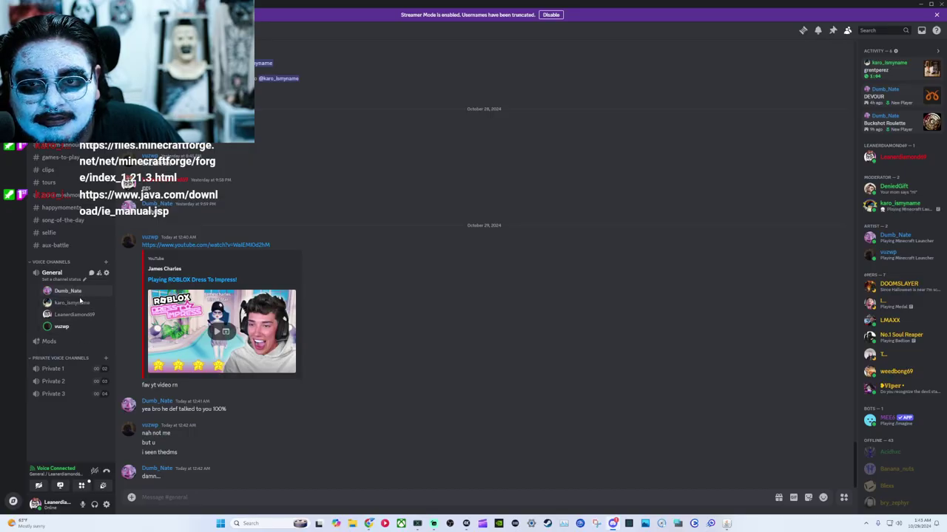
right_click(76, 304)
drag(129, 252, 119, 253)
click(920, 4)
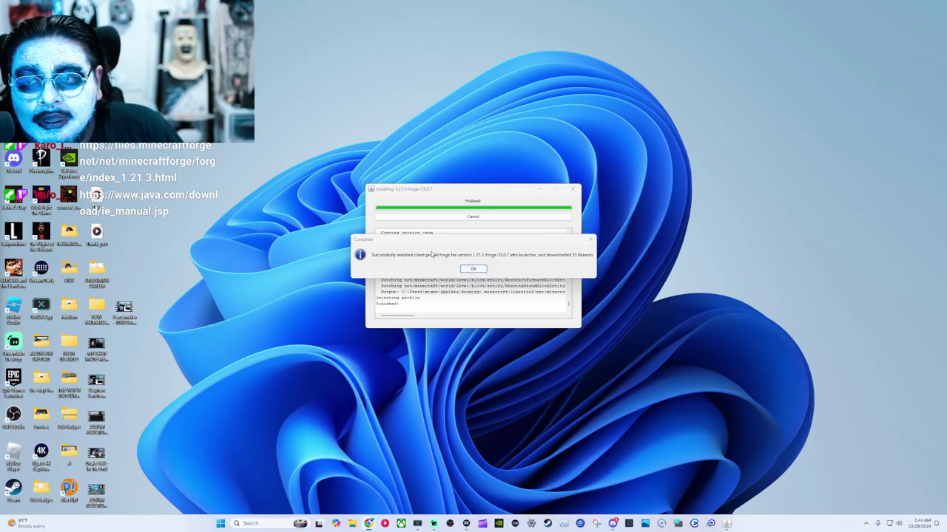
Step: Close the completed Forge installer and open the Minecraft Launcher in a larger window
click(473, 268)
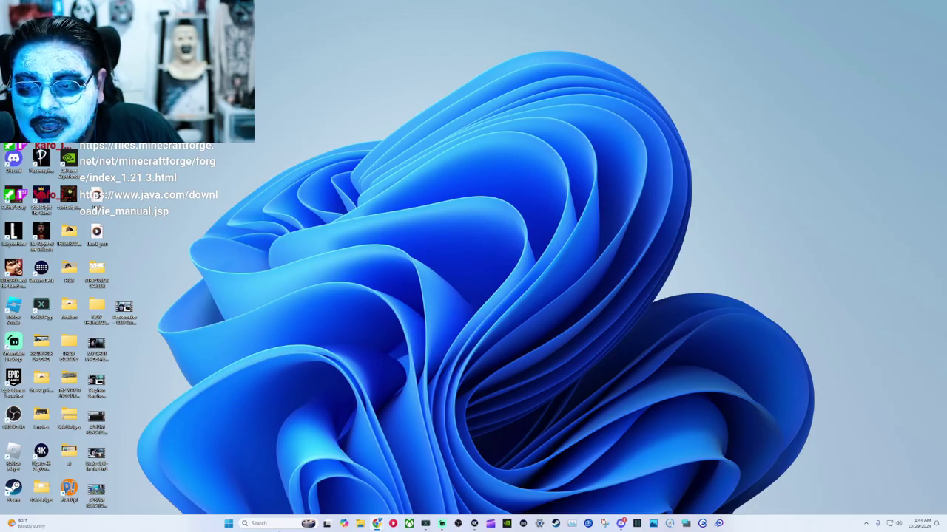
click(229, 524)
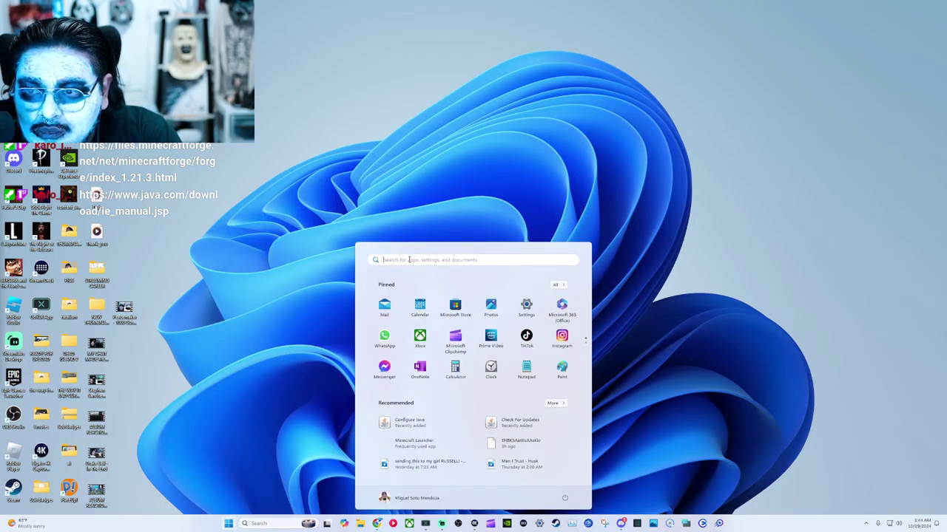
text(MINECRaft Launcher)
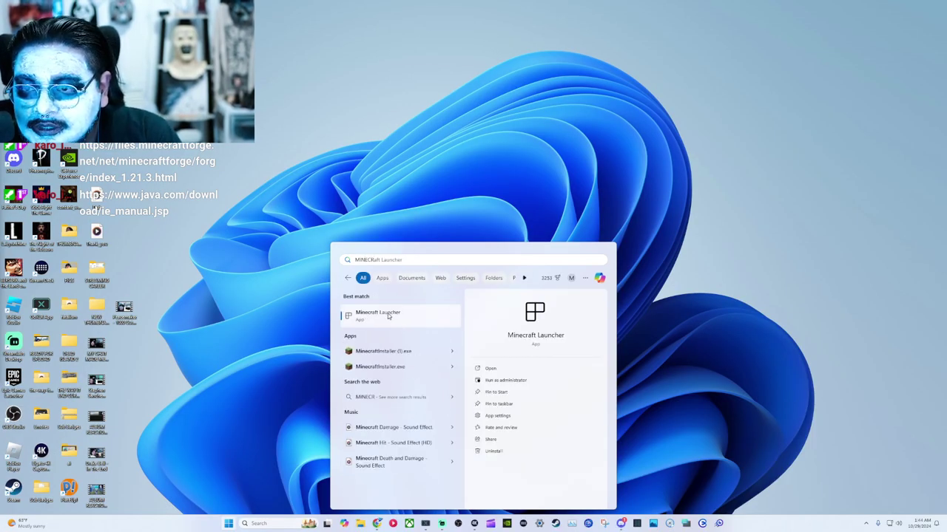
click(389, 316)
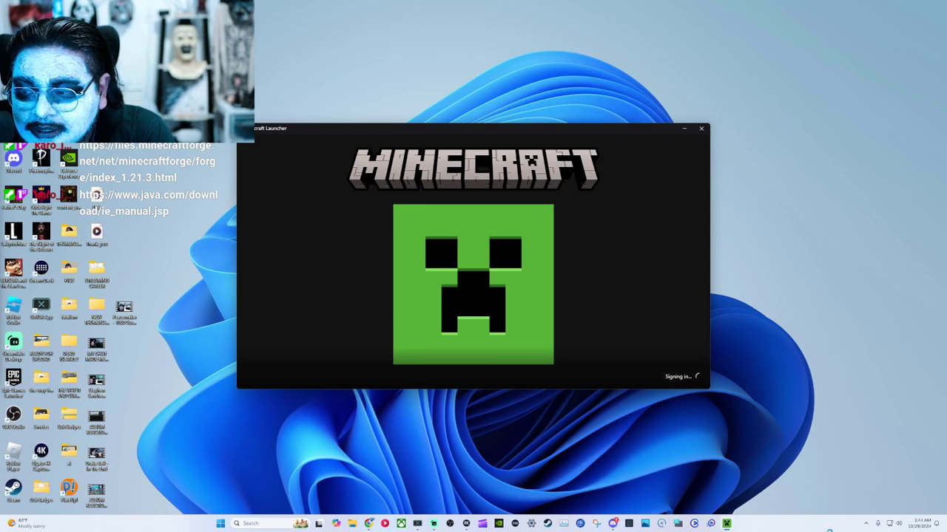
mouse_move(711, 517)
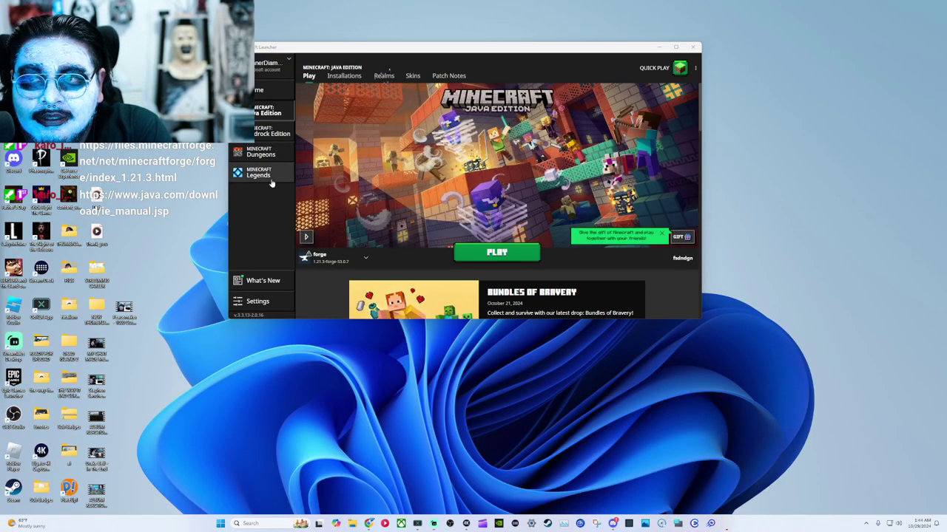
drag(573, 51, 464, 58)
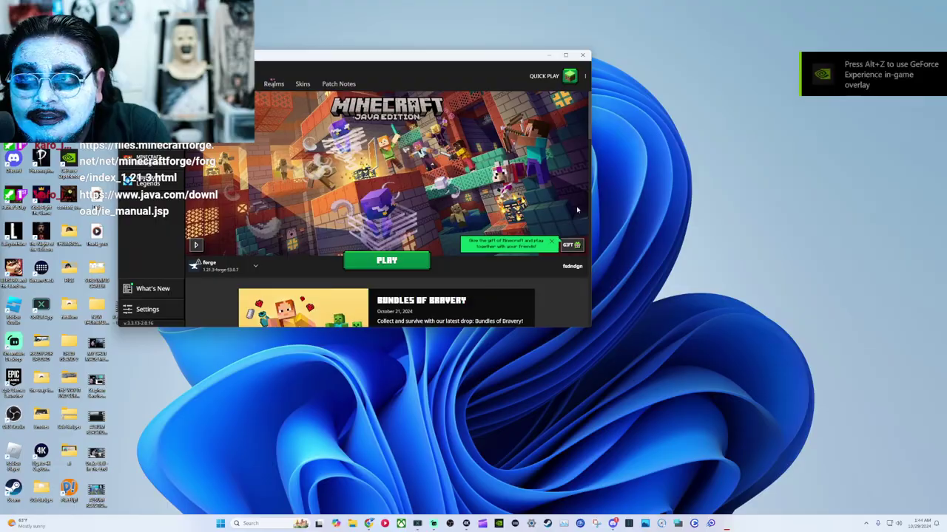
drag(592, 325, 836, 459)
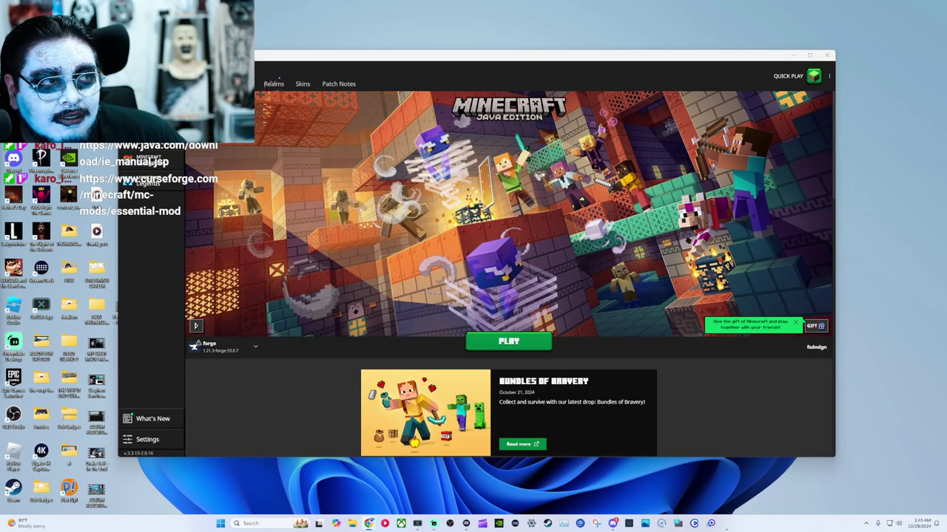
Step: Switch to the browser and check the download options for Essential Mod on CurseForge, closing them without downloading
key(alt+Tab)
drag(481, 110, 525, 4)
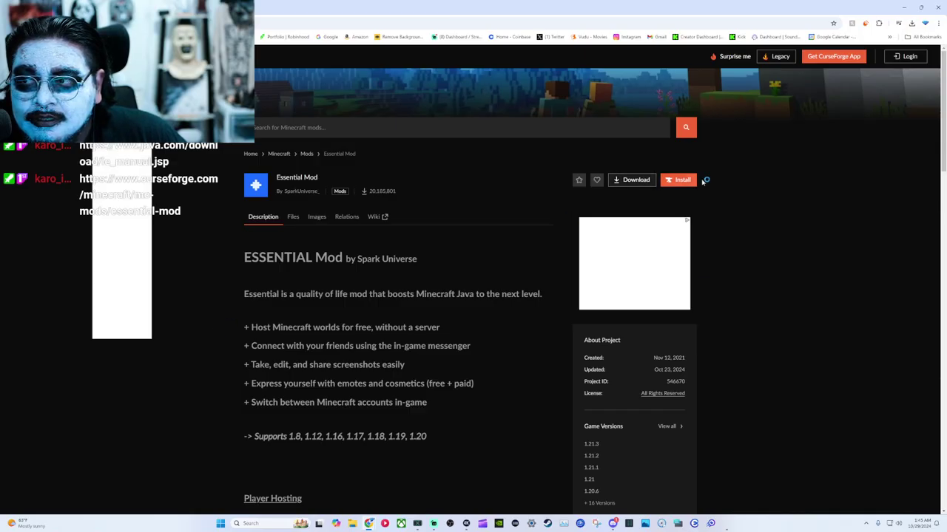
click(641, 181)
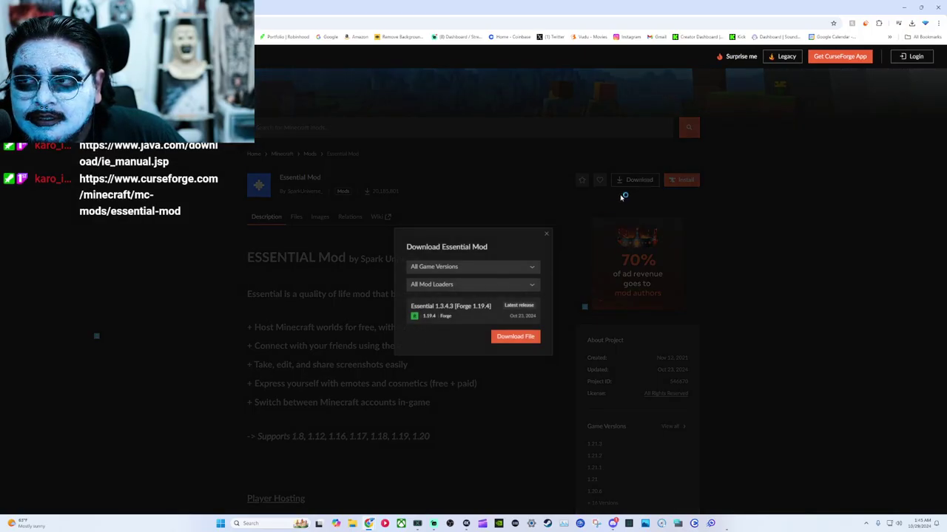
click(546, 236)
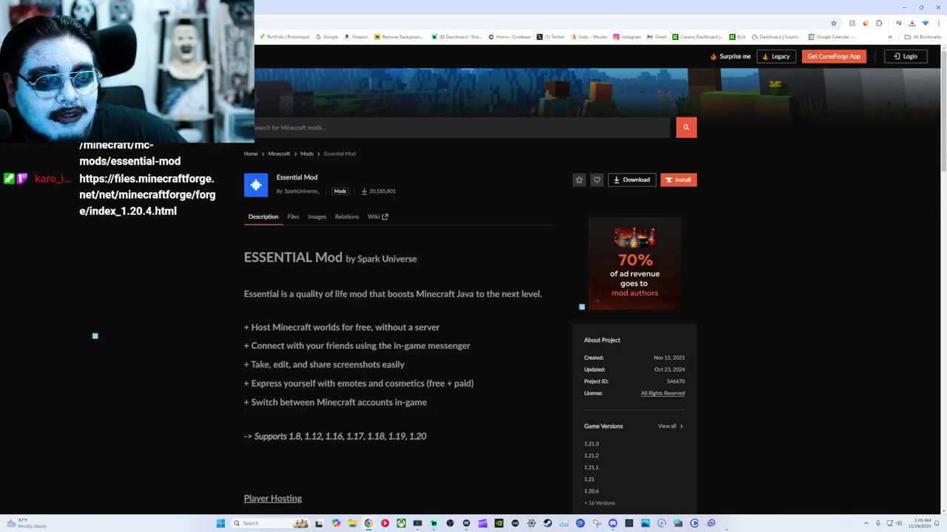
Step: Pause the YouTube concert video and bring up the Minecraft Forge downloads page for MC 1.20.4
key(alt+Tab)
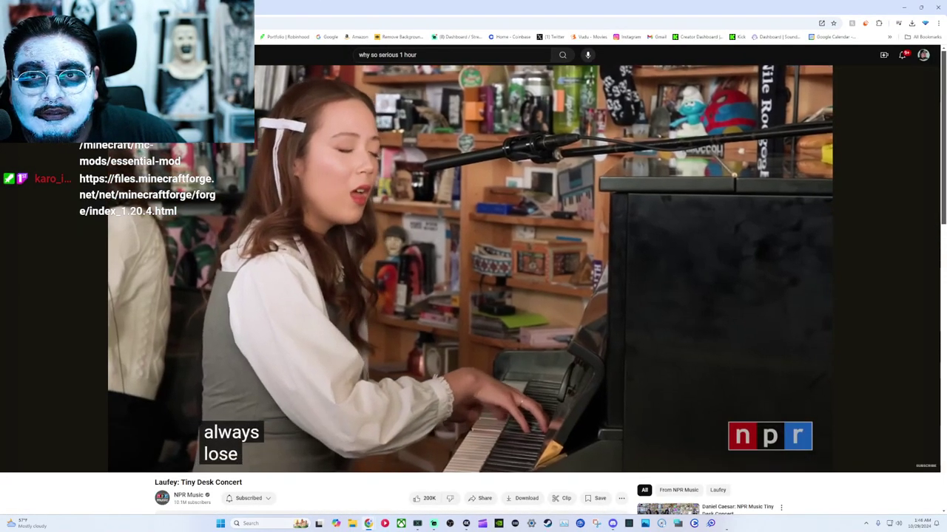
key(space)
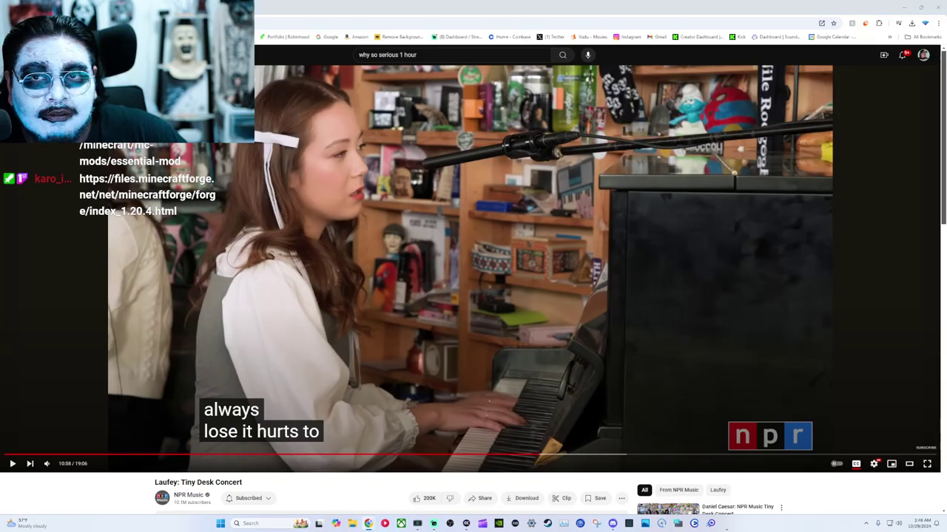
click(261, 4)
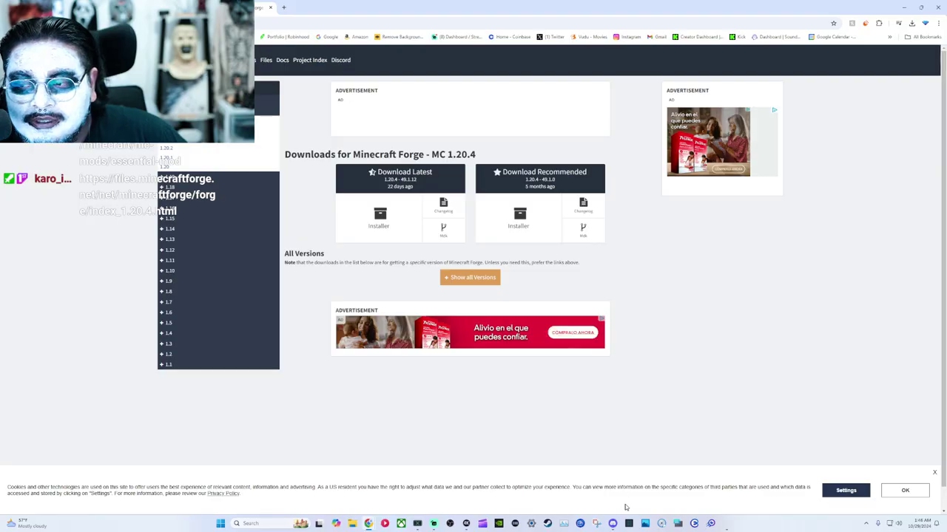
Step: Switch to Discord, slightly lower the second General voice participant's user volume, and return to the Forge downloads page
click(612, 523)
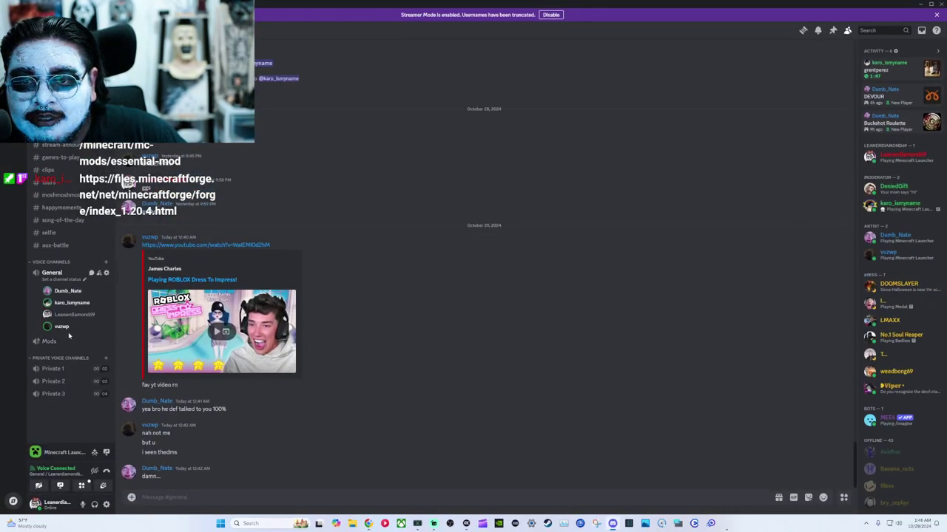
right_click(76, 306)
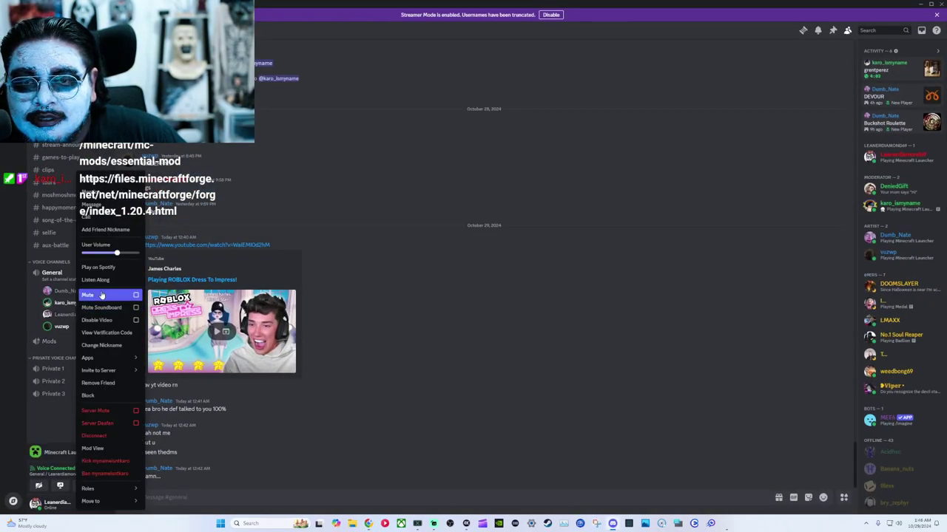
mouse_move(119, 253)
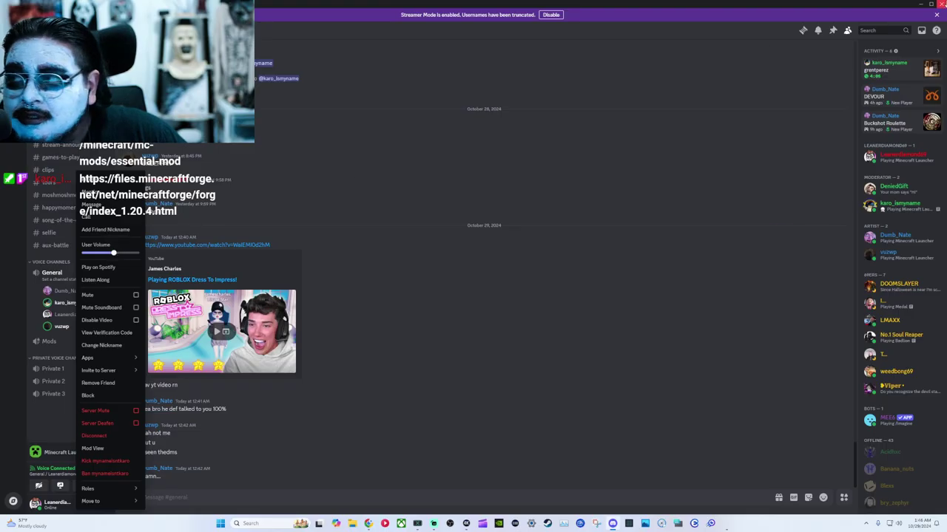
click(921, 4)
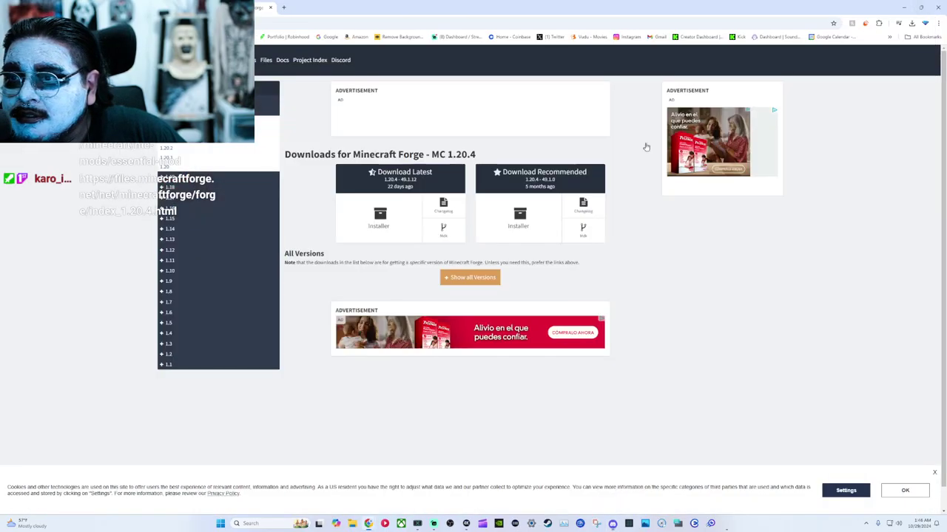
Step: Download the latest Forge installer for MC 1.20.4 (49.1.12) and install the Forge client with it
click(385, 224)
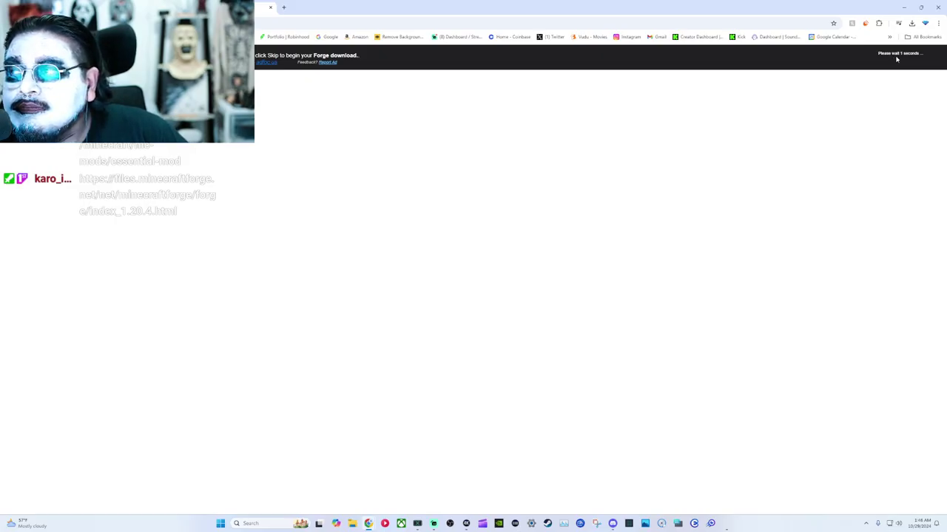
click(904, 58)
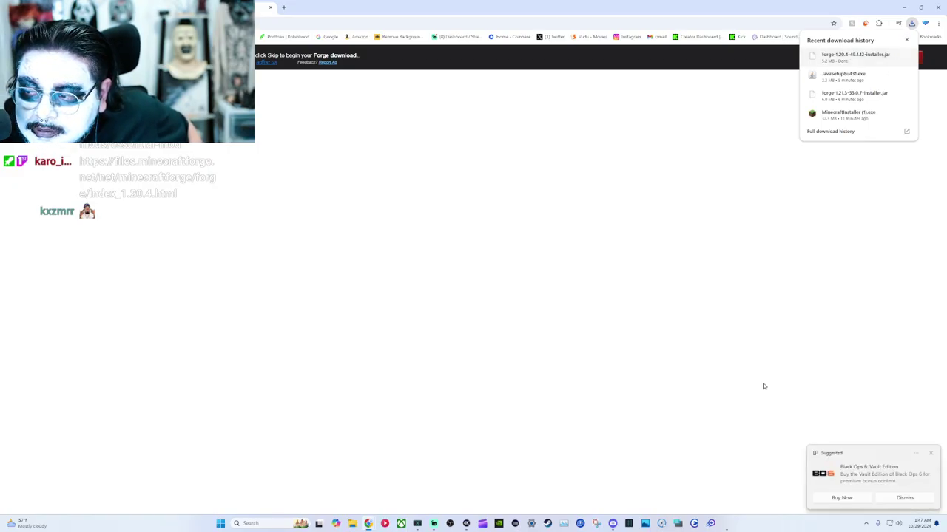
click(834, 57)
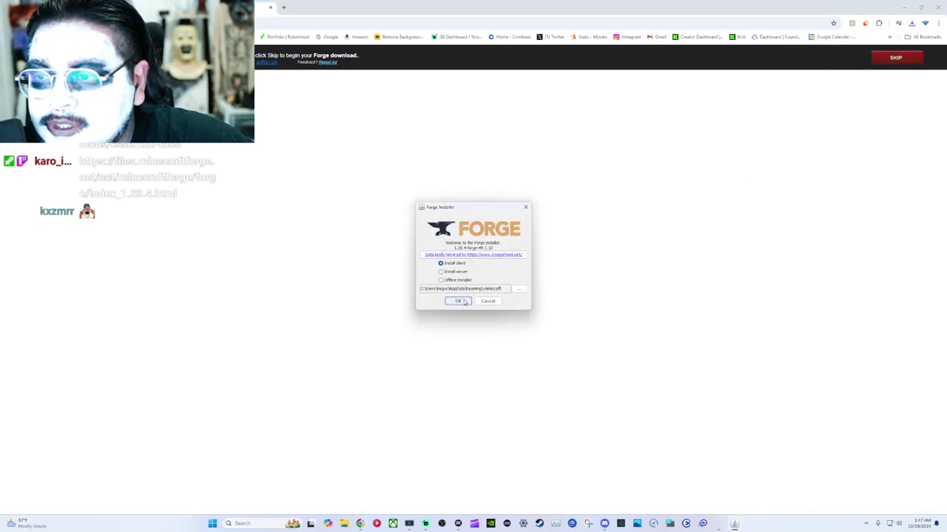
click(464, 302)
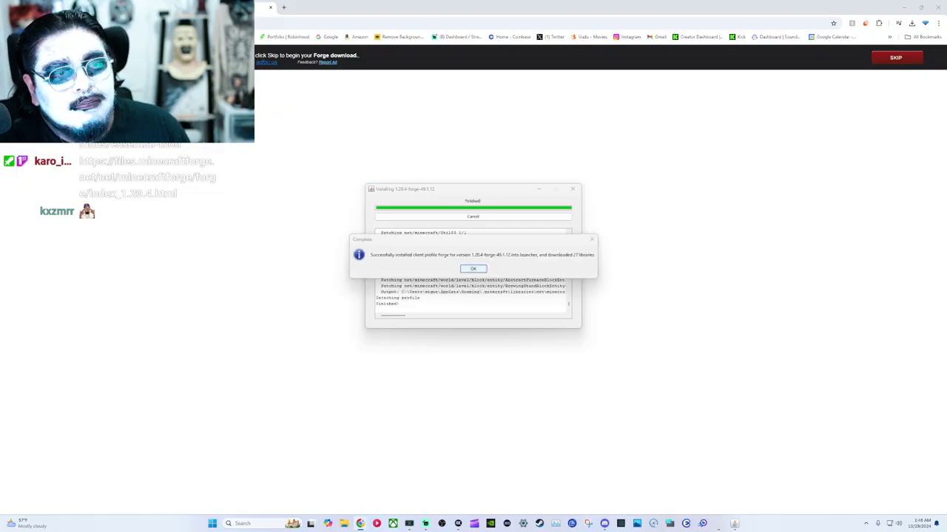
click(474, 270)
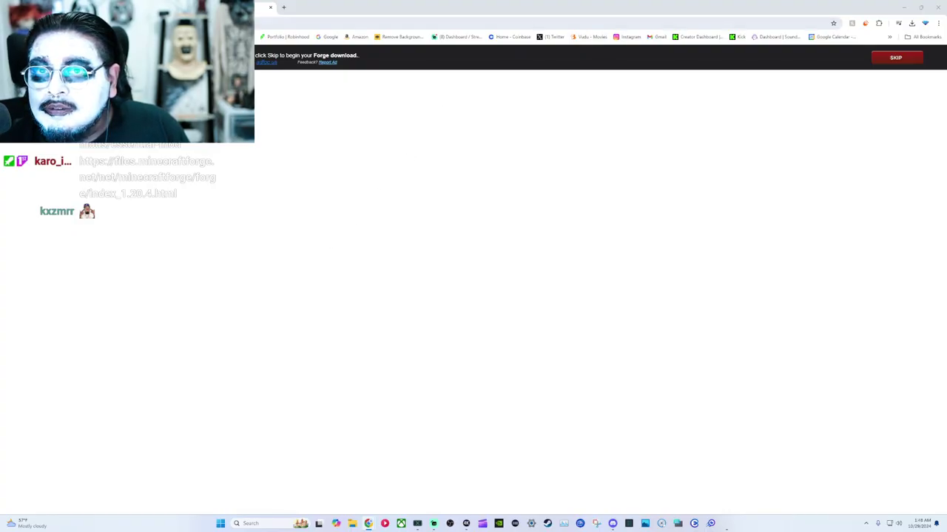
Step: Close the browser and restart the Minecraft Launcher to load the 1.20.4 Forge installation
click(938, 6)
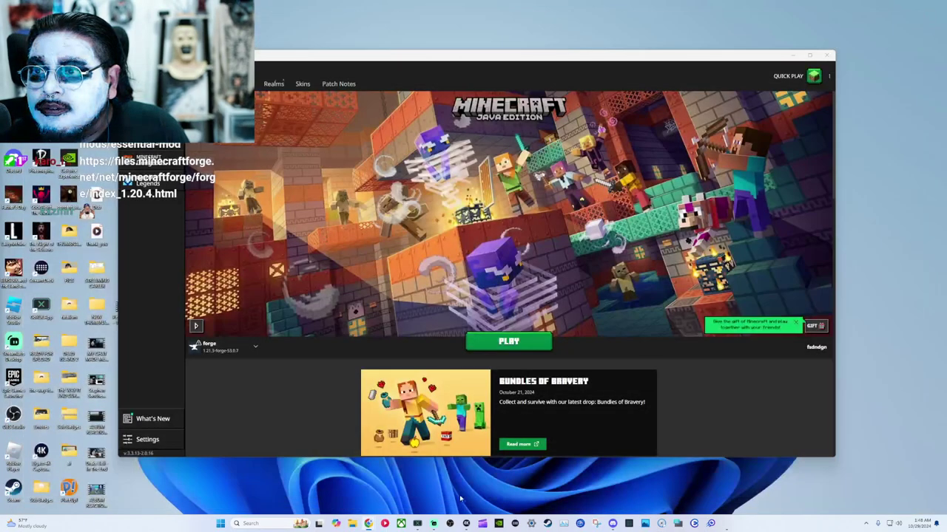
click(826, 55)
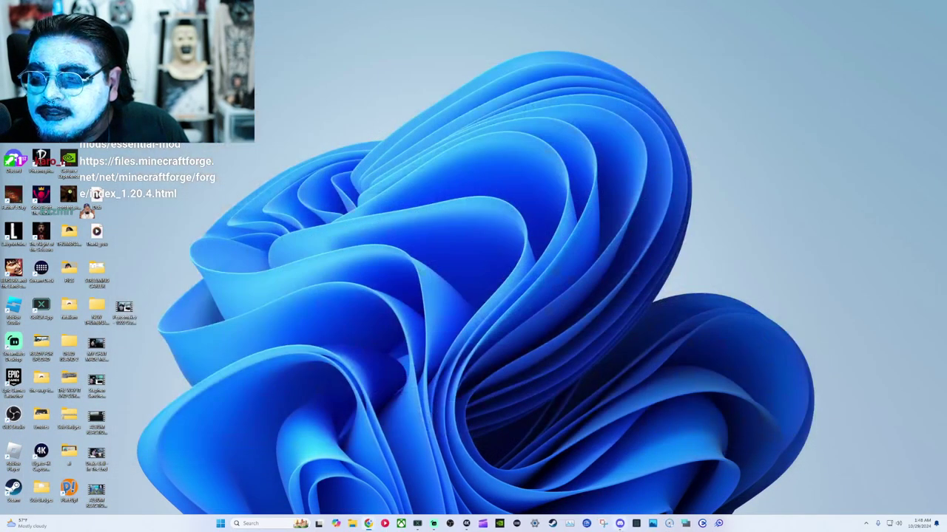
click(246, 523)
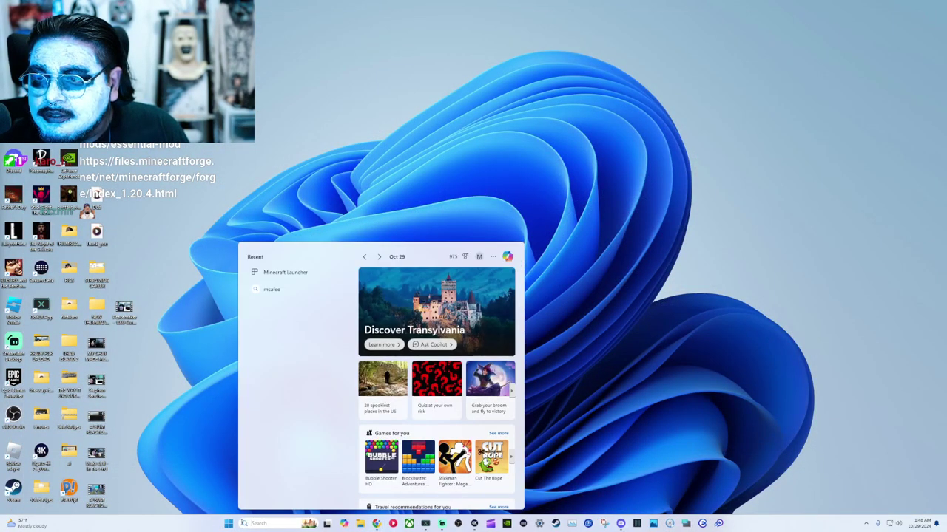
click(299, 272)
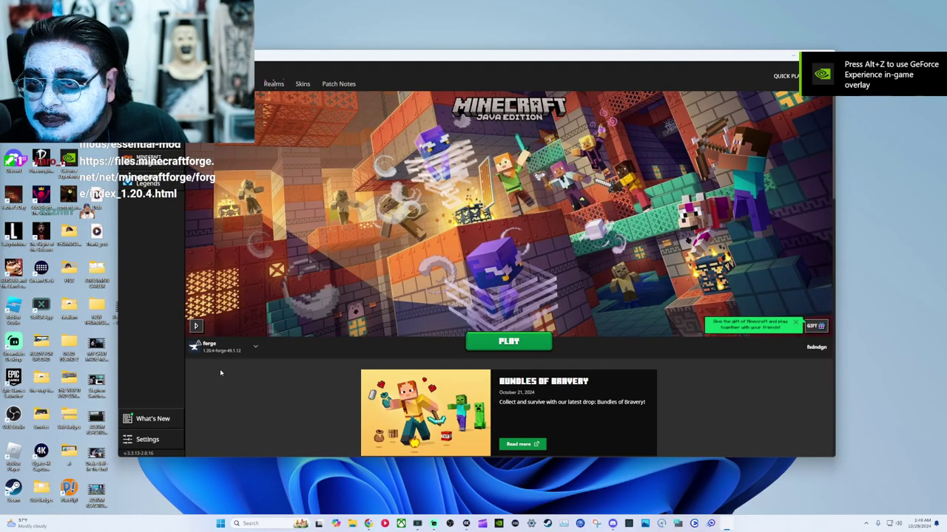
mouse_move(241, 353)
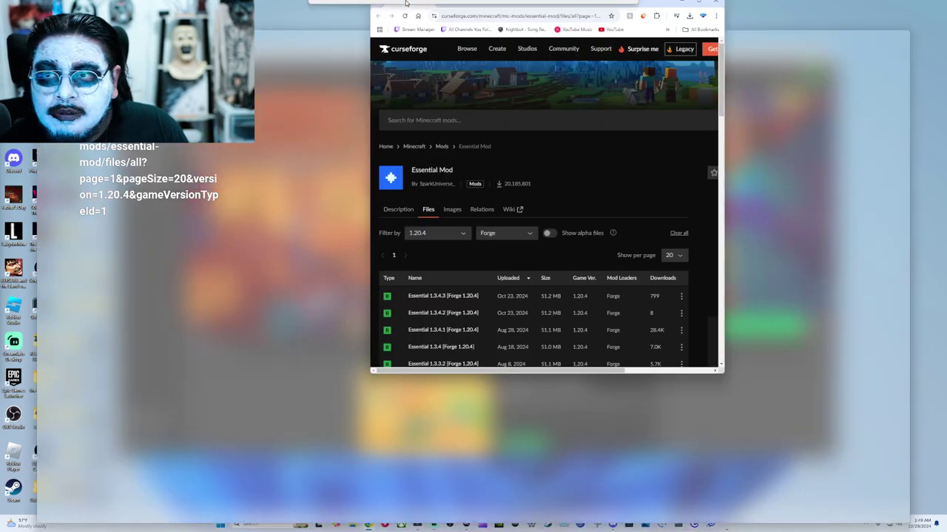
Step: On Essential Mod's CurseForge files list for Forge 1.20.4, open Essential 1.3.4.3 and download it
drag(405, 3, 405, 3)
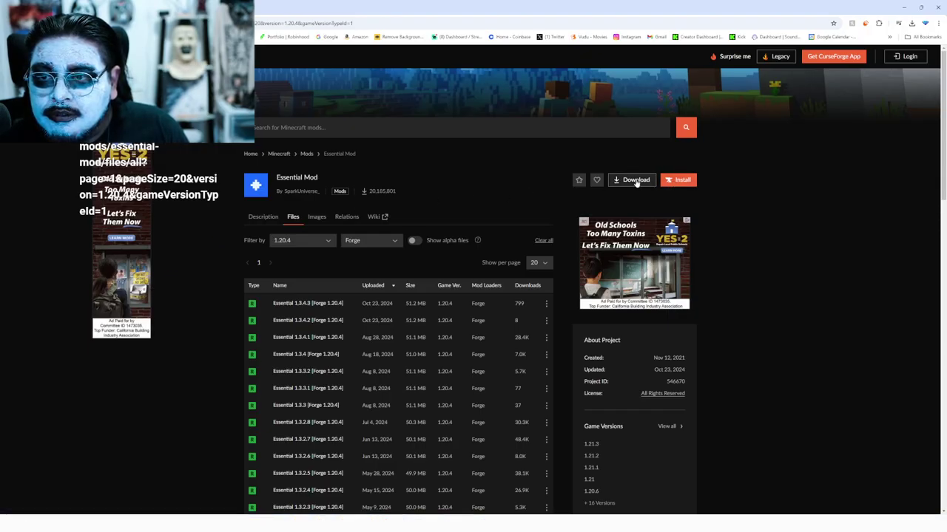
click(324, 306)
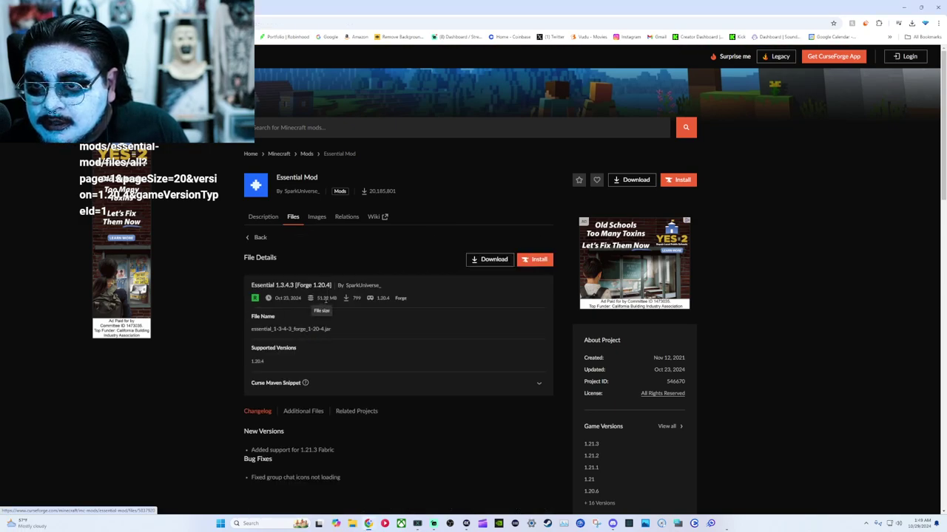
click(500, 260)
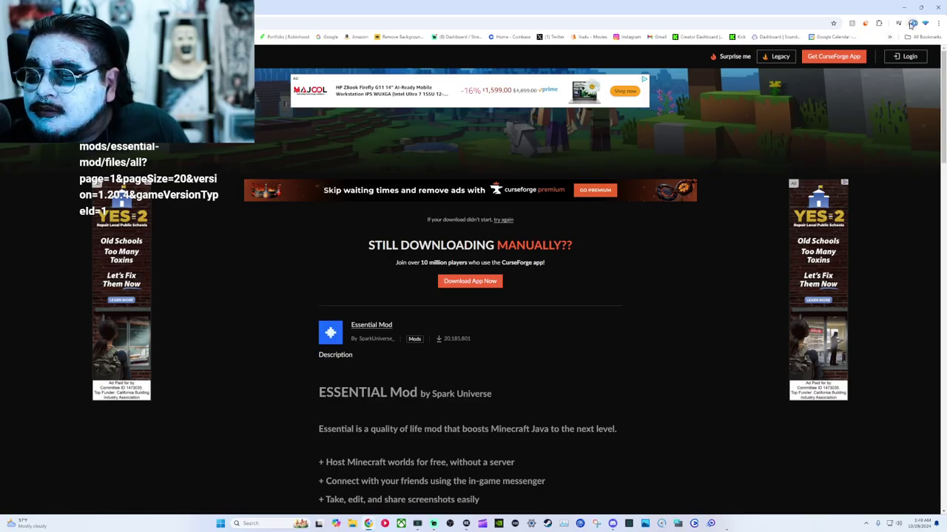
Step: Shrink the browser window and place the downloaded essential_1-3-4-3_forge_1-20-4.jar on the desktop from the download history
click(911, 24)
click(910, 25)
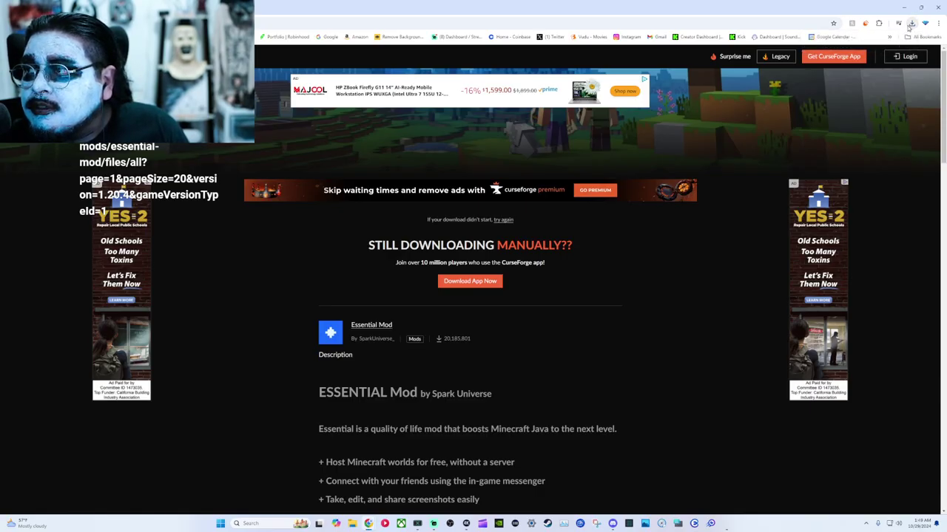
click(910, 25)
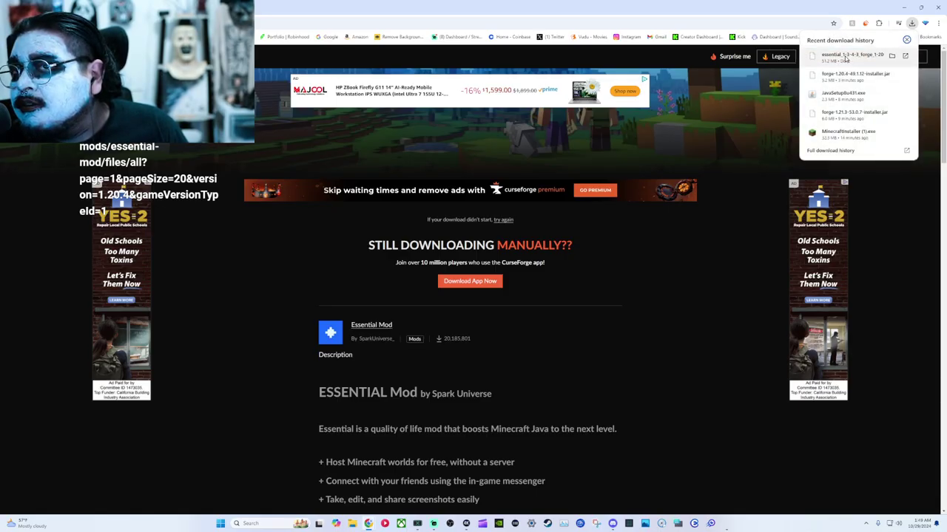
key(super+Down)
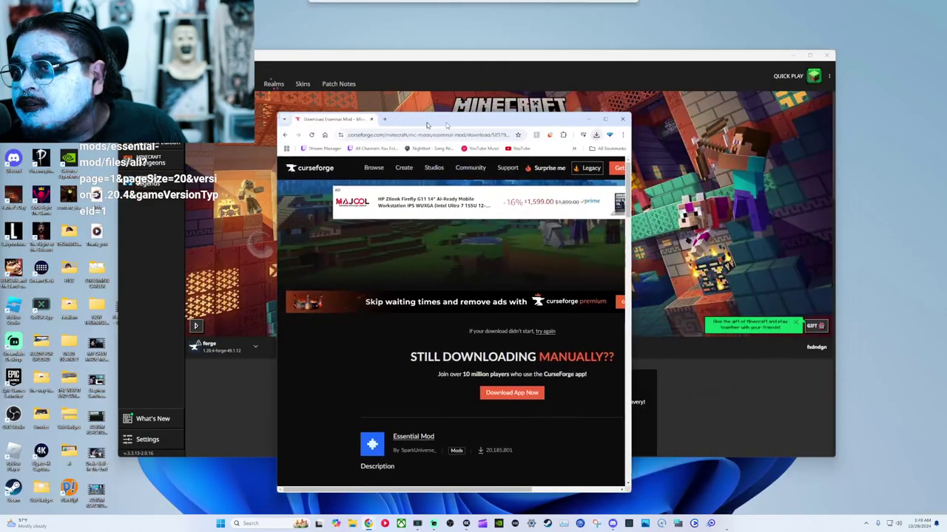
click(523, 137)
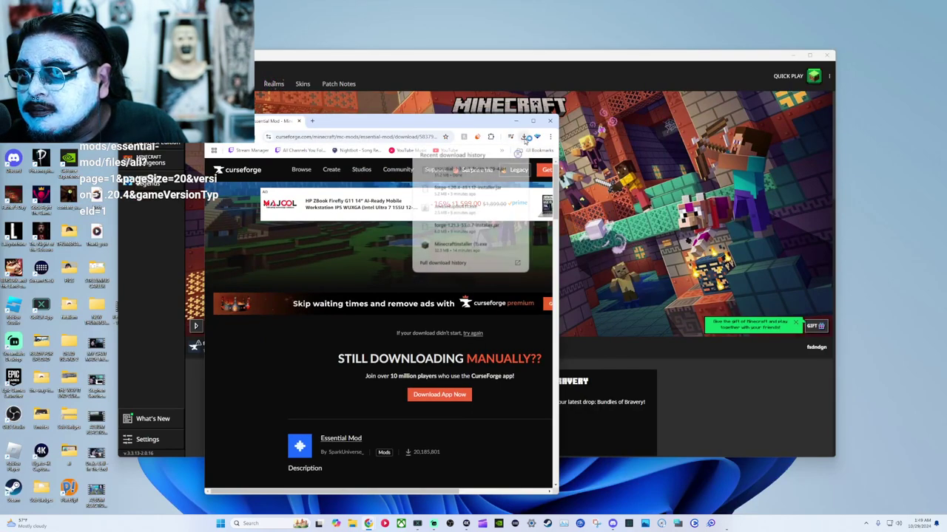
drag(495, 166, 473, 172)
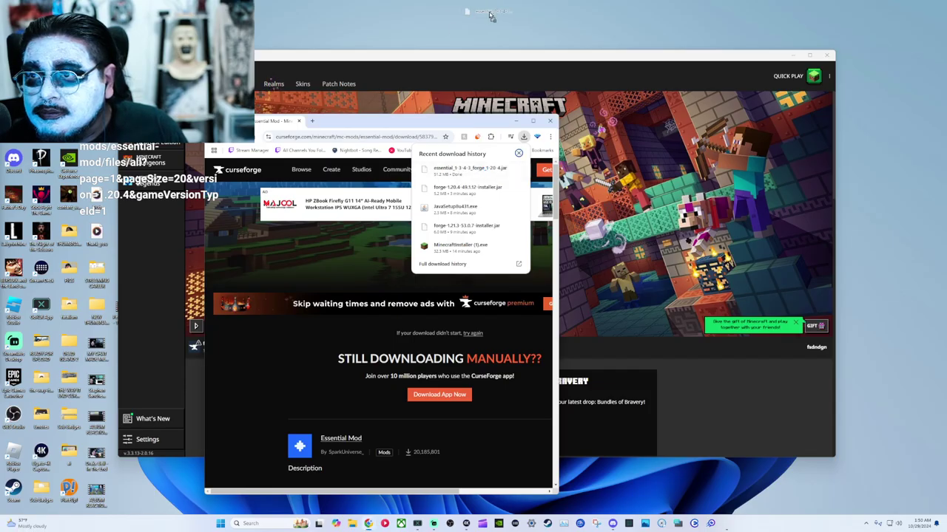
drag(488, 14, 490, 25)
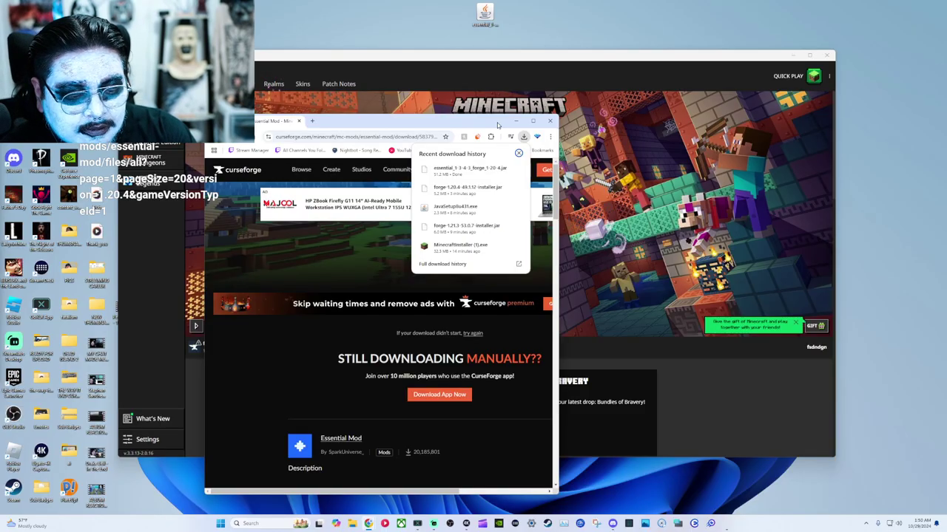
Step: Open the %appdata% folder through the Windows Run dialog
key(super+r)
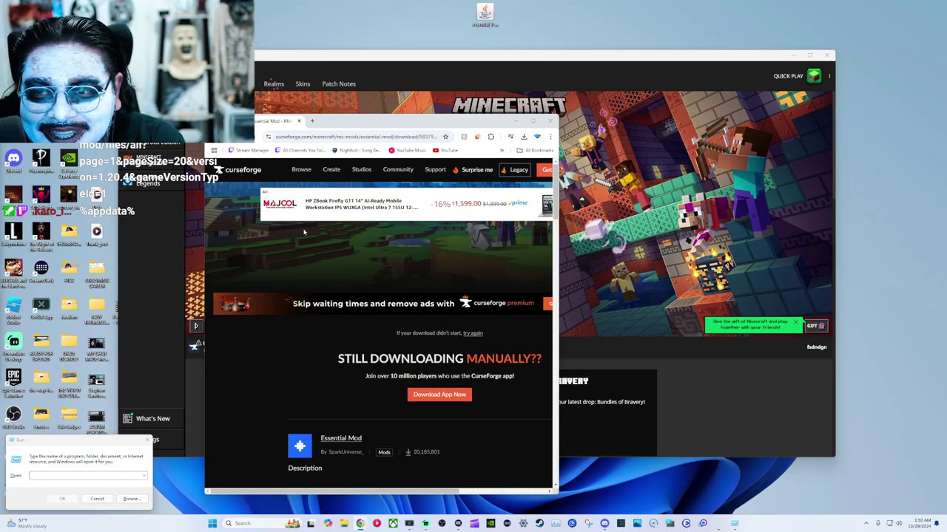
right_click(55, 477)
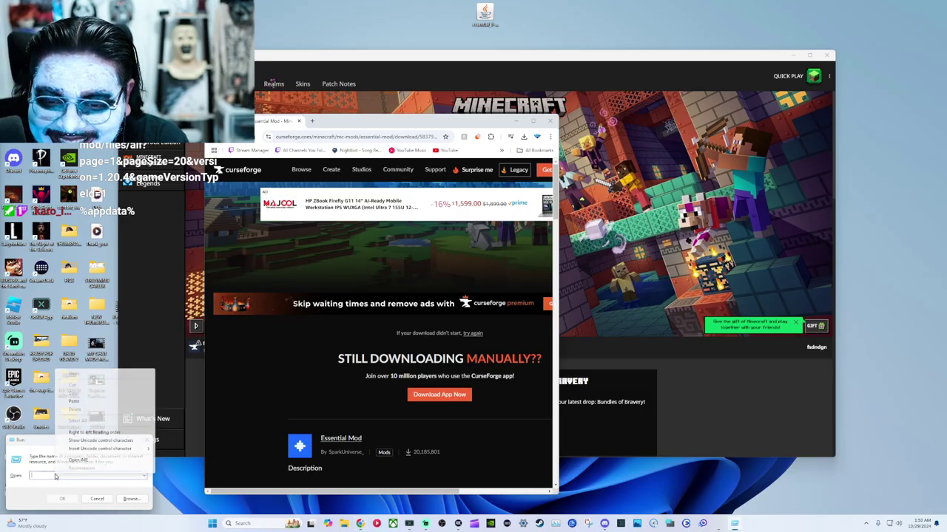
click(81, 402)
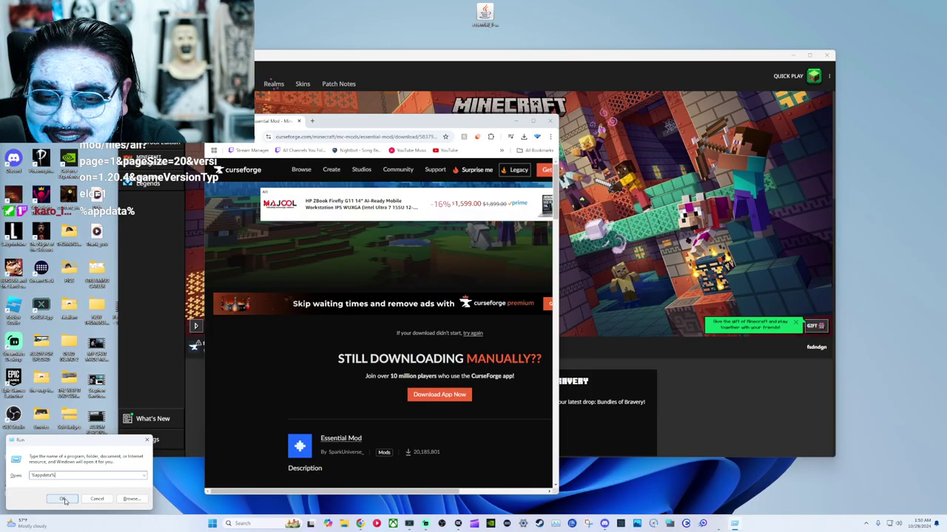
click(64, 499)
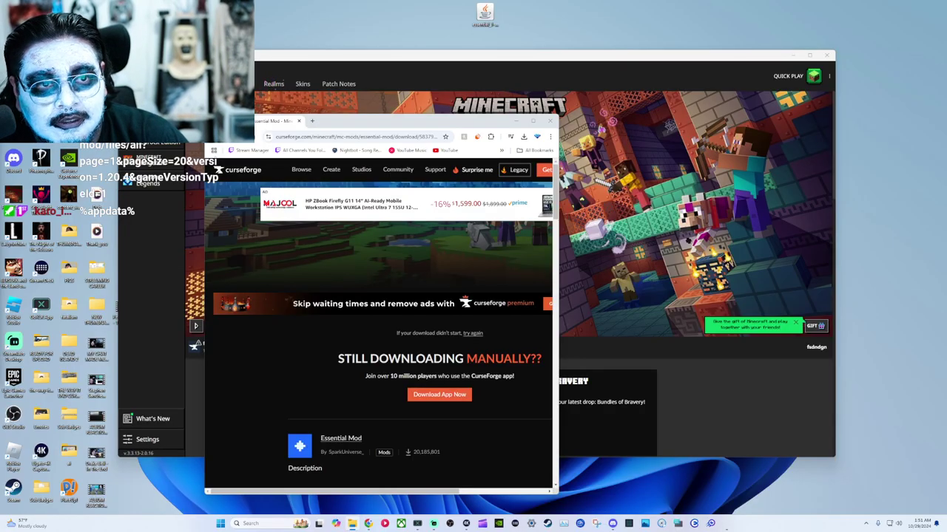
Step: Move the Essential Mod file from the desktop into the mods folder of .minecraft and close the folder window
drag(528, 65, 561, 69)
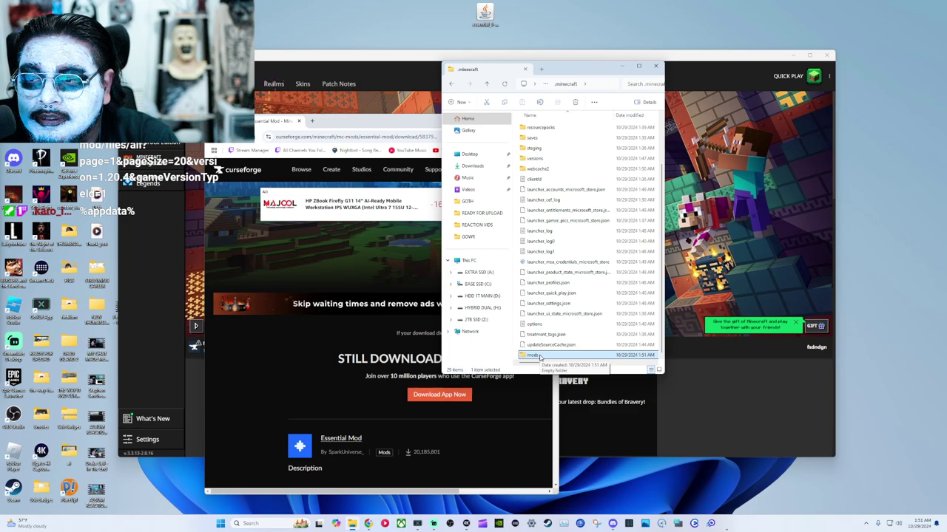
mouse_move(540, 358)
mouse_down()
mouse_move(450, 27)
mouse_move(524, 262)
mouse_move(533, 356)
mouse_up()
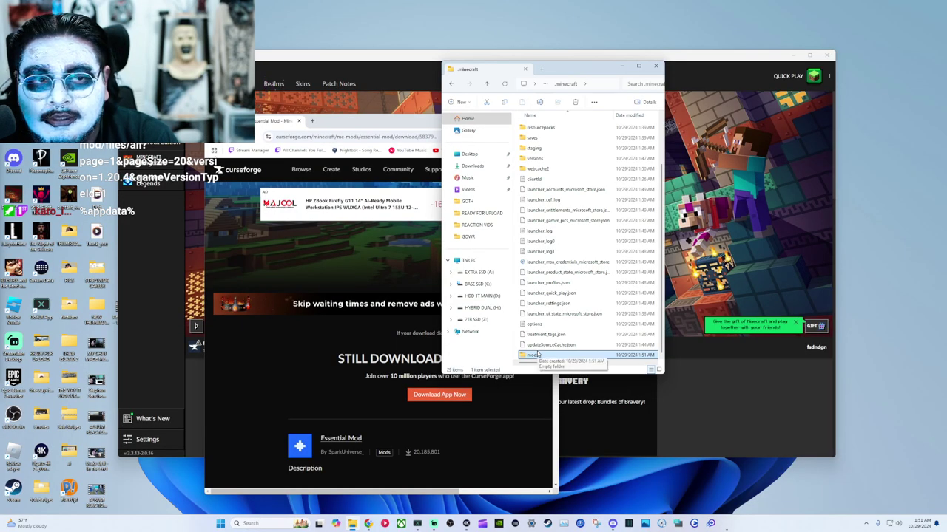
click(656, 66)
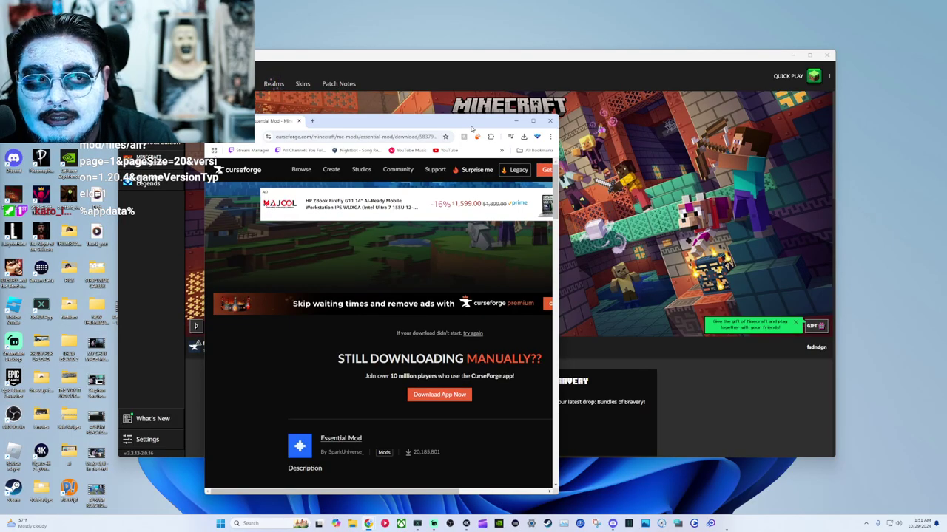
Step: Close the browser, clear the desktop and open the Minecraft Launcher through the Windows search
click(548, 120)
key(super+d)
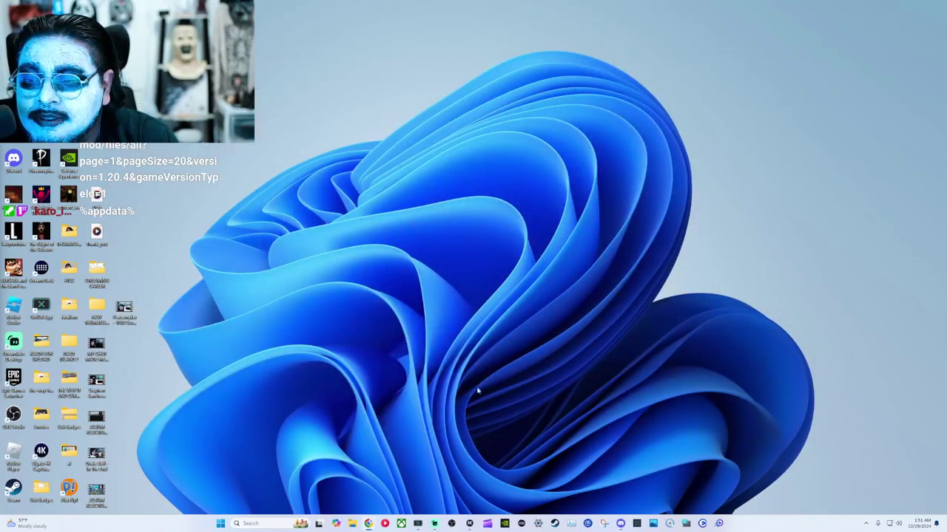
click(228, 524)
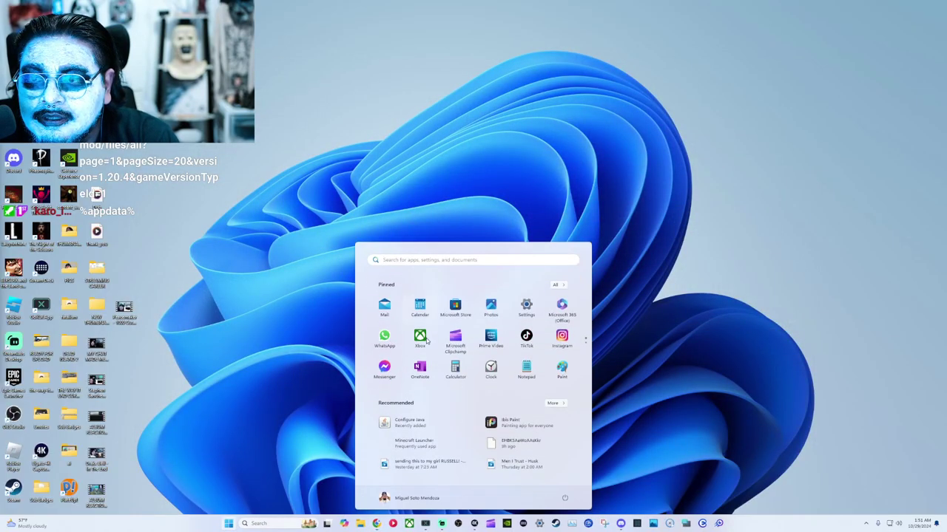
text(mine)
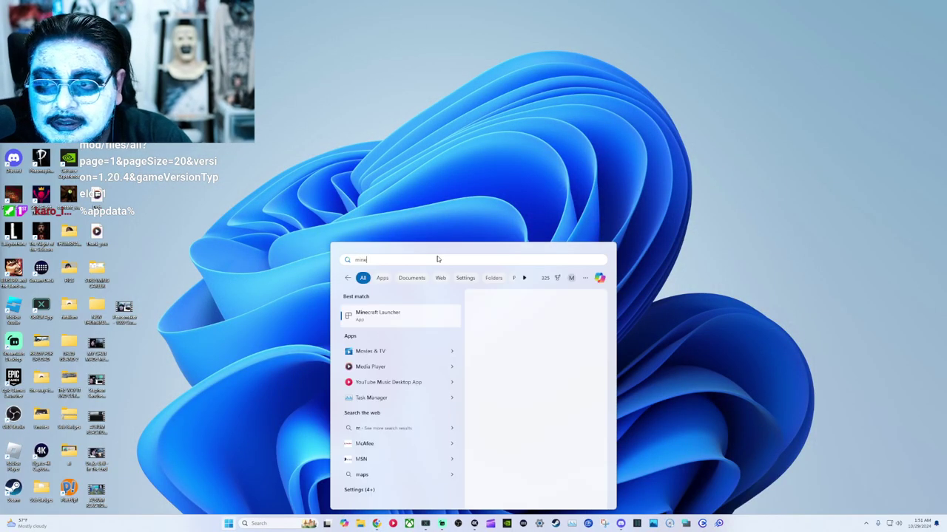
click(405, 316)
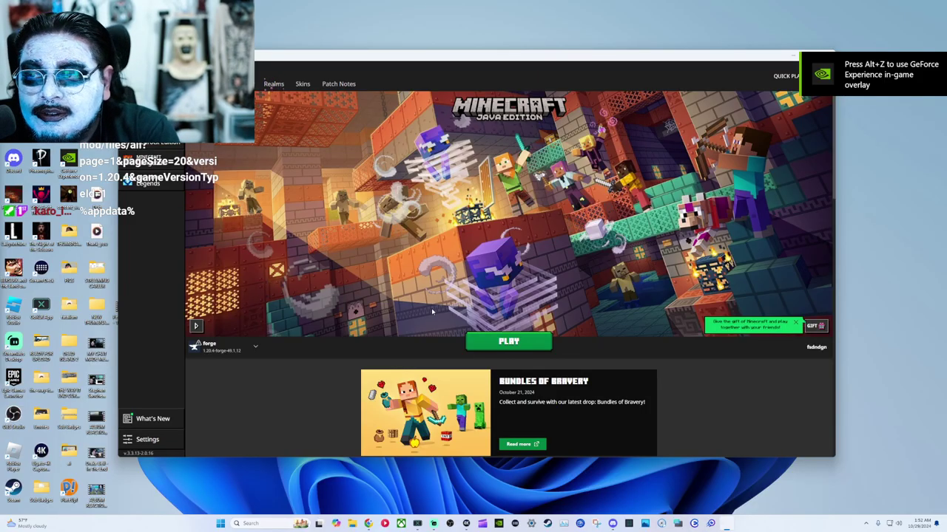
Step: Launch the forge 1.20.4 installation, accepting the modified-installation risks and turning off further warnings for it
click(505, 344)
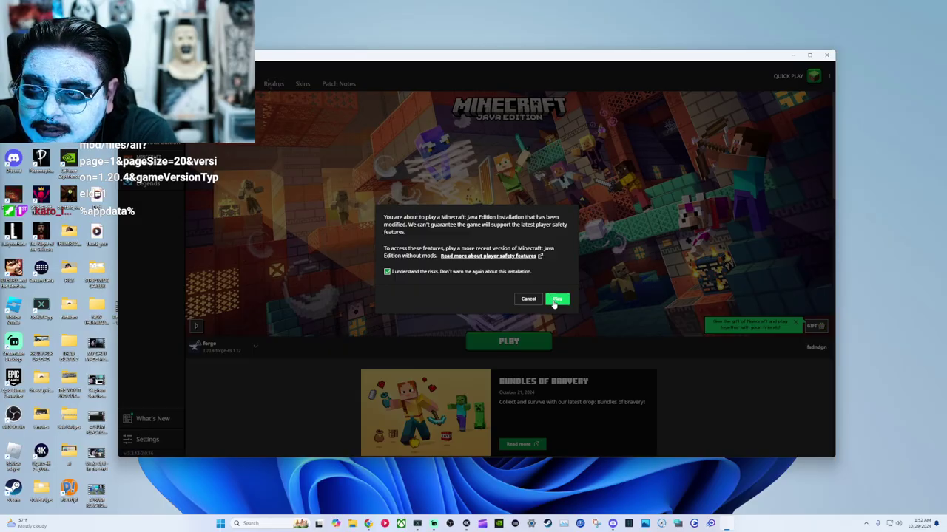
click(556, 301)
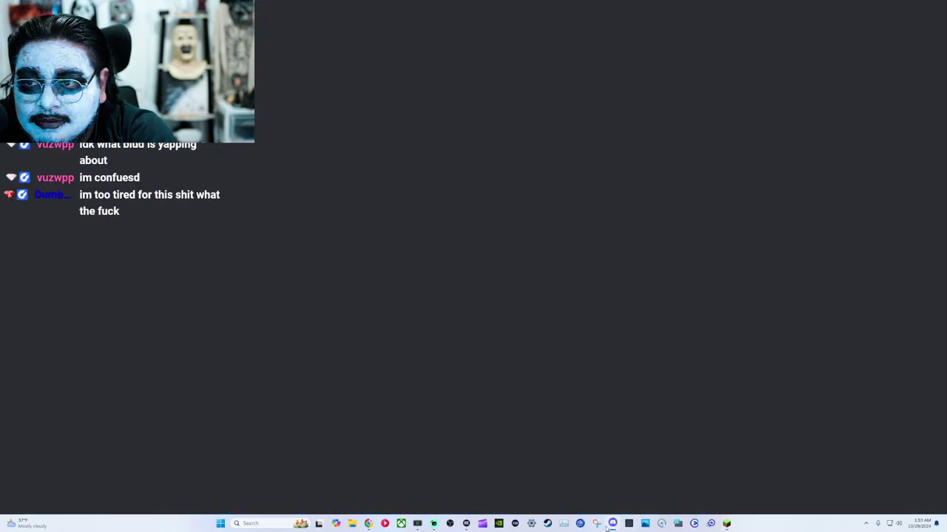
key(alt+Tab)
right_click(61, 326)
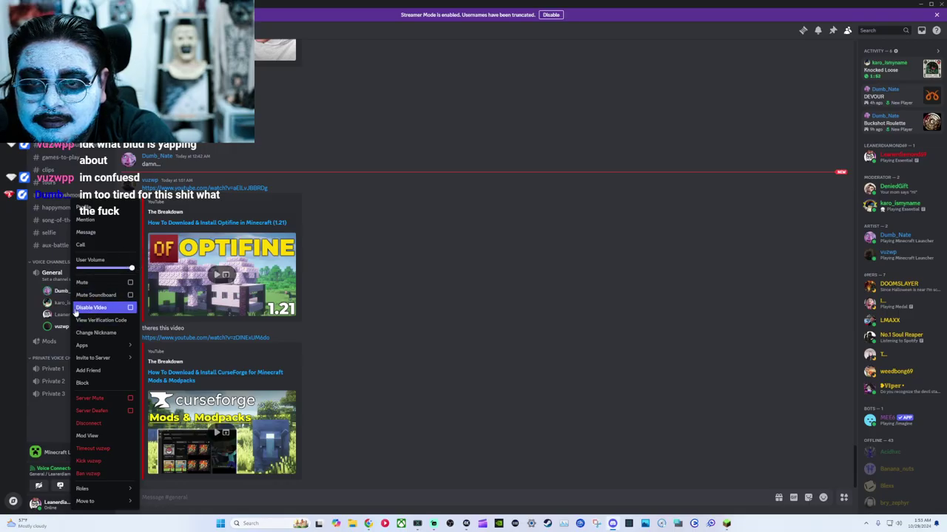
click(24, 321)
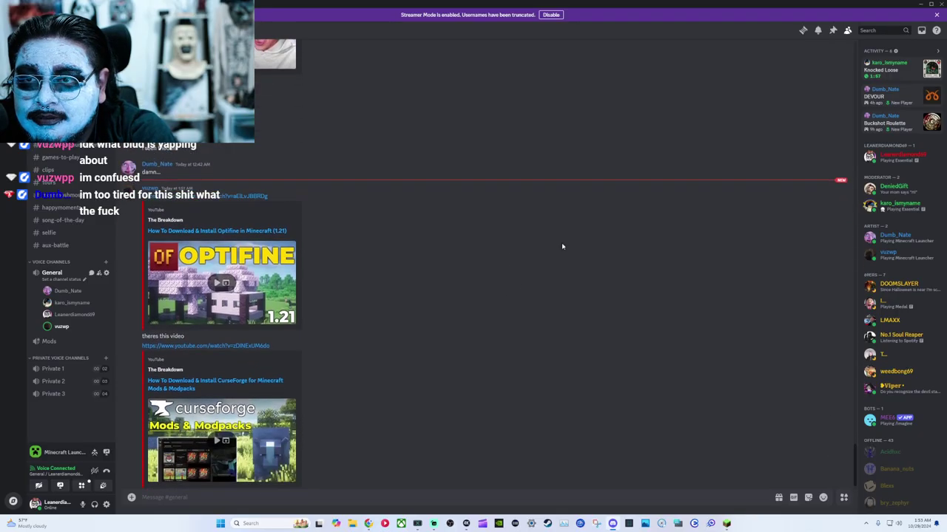
click(921, 6)
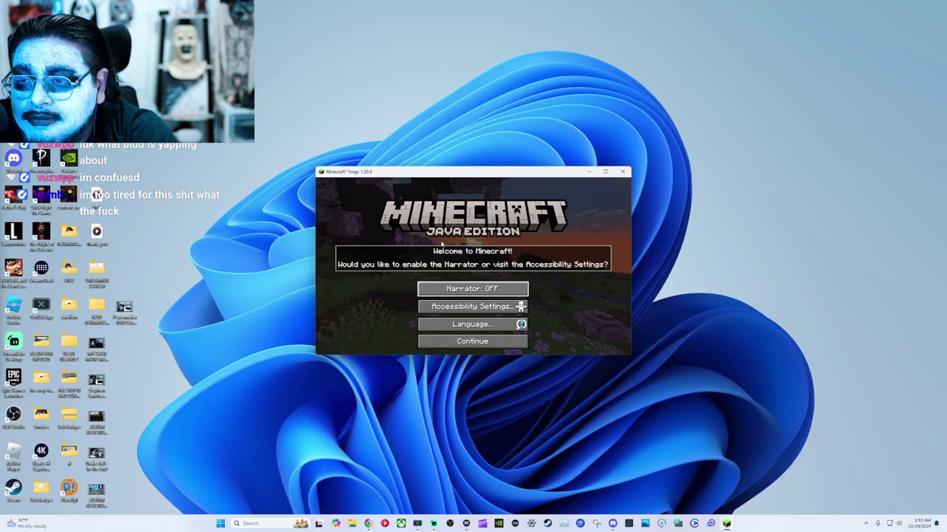
Step: Reposition and enlarge the Minecraft Forge 1.20.4 window and continue past the welcome screen with the Narrator off
drag(458, 173, 479, 112)
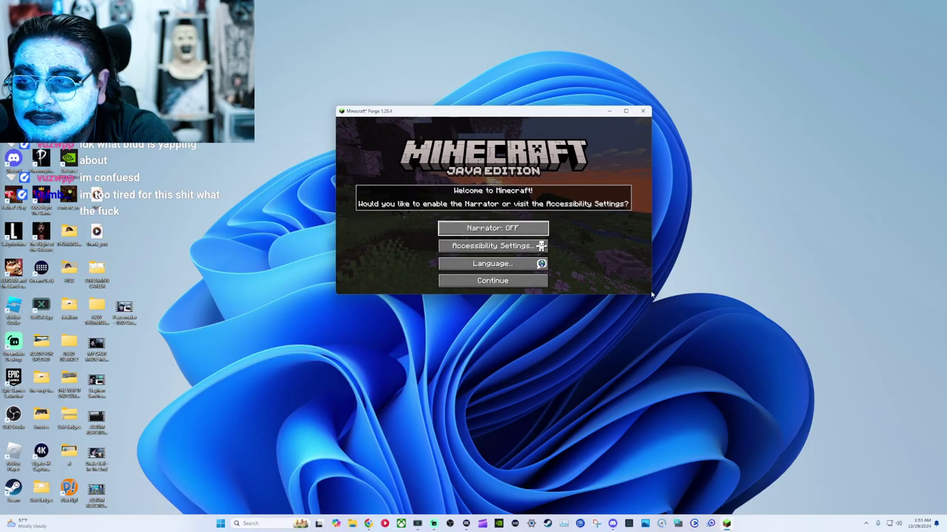
drag(651, 295, 806, 394)
click(593, 375)
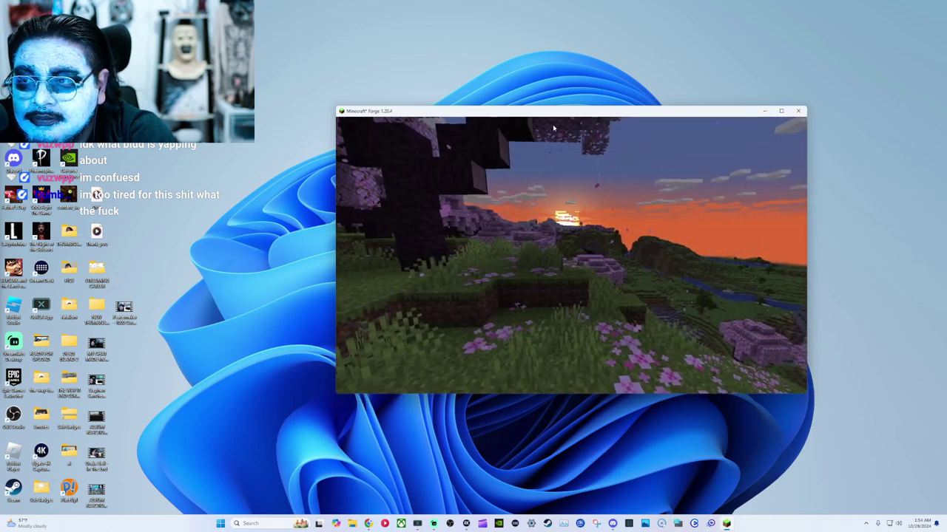
drag(570, 115, 485, 98)
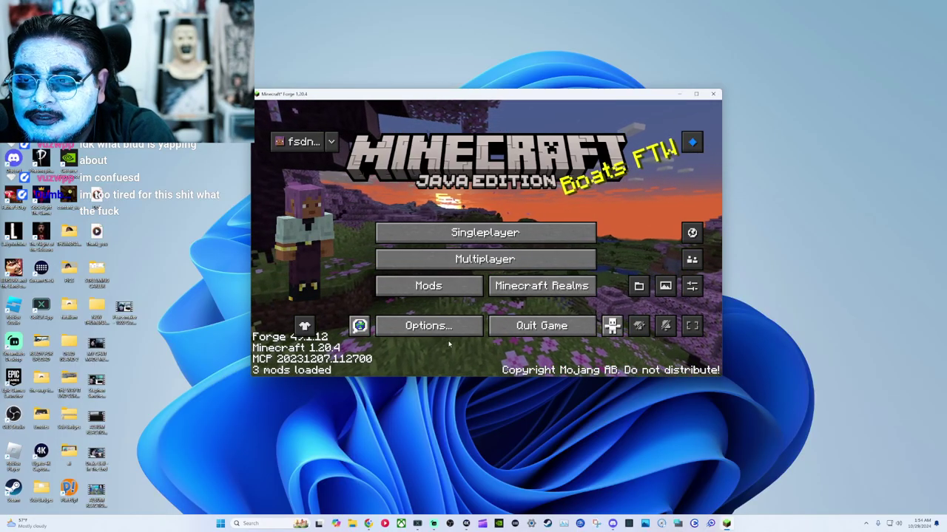
click(318, 144)
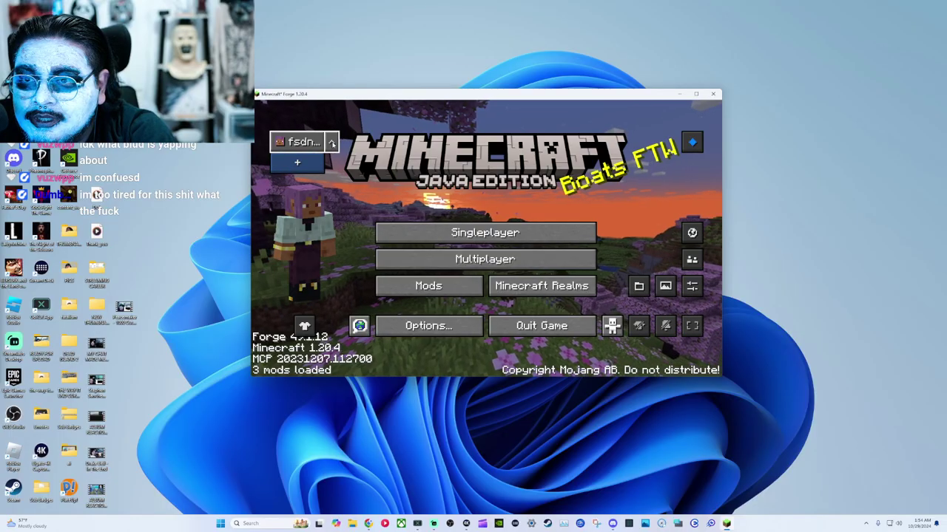
click(299, 142)
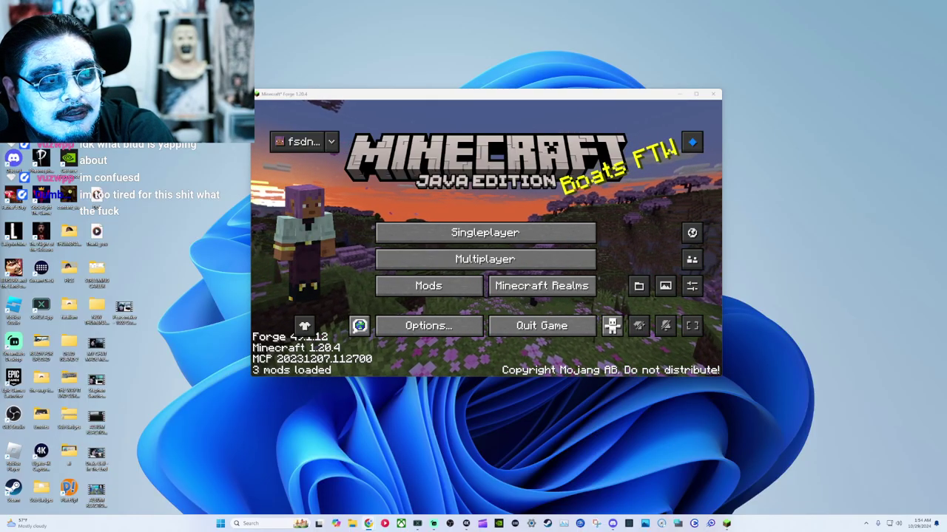
click(310, 141)
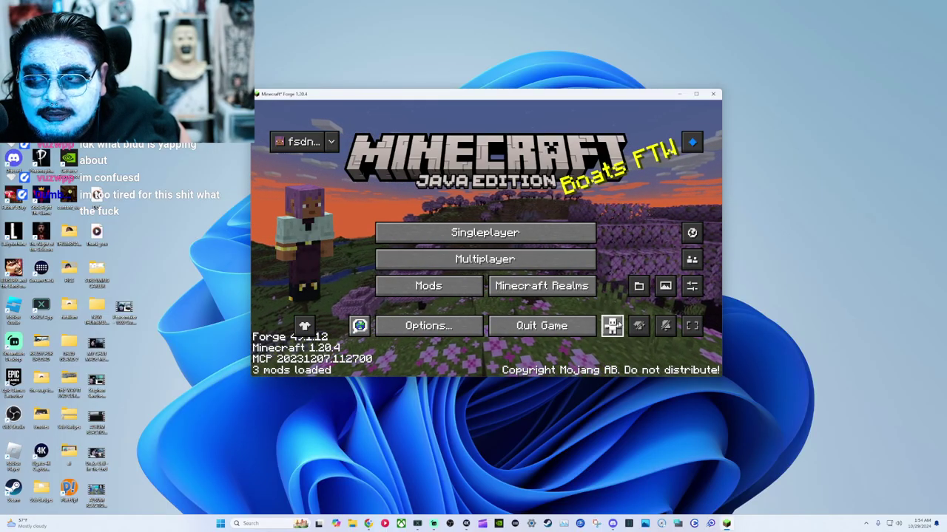
Step: Open Essential's Social screen, confirming the age requirement and accepting the Terms of Service, then view the Friends list and return to the title screen
click(687, 265)
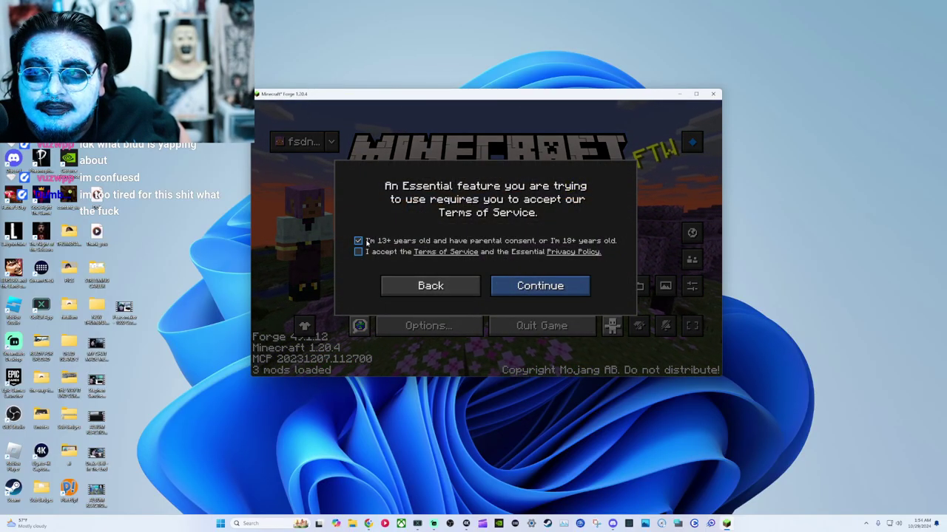
click(567, 287)
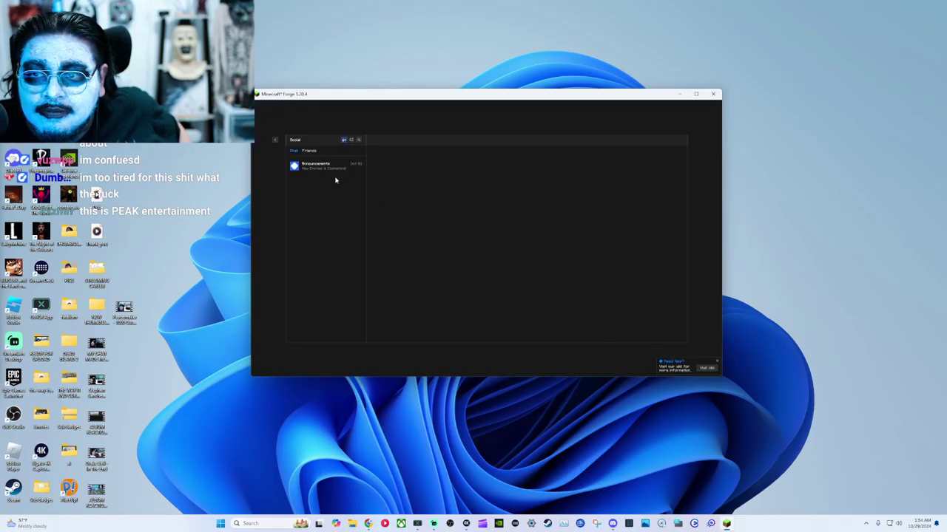
click(309, 150)
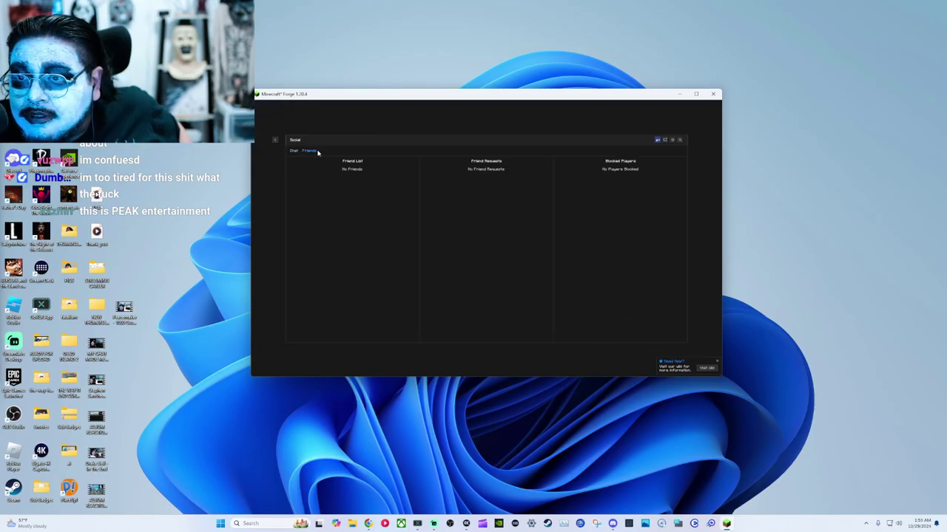
click(275, 140)
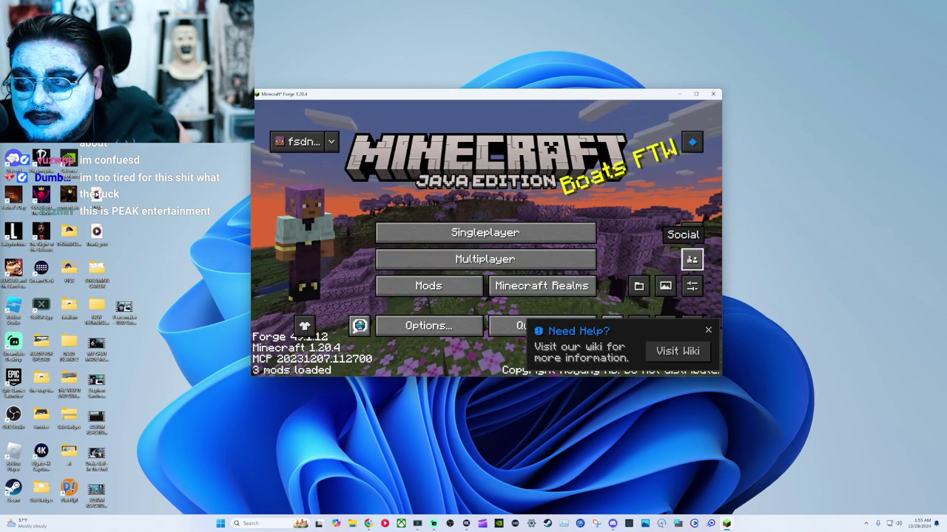
Step: Add a friend by entering their Minecraft username in Essential's Social screen, and return to the title screen
click(691, 259)
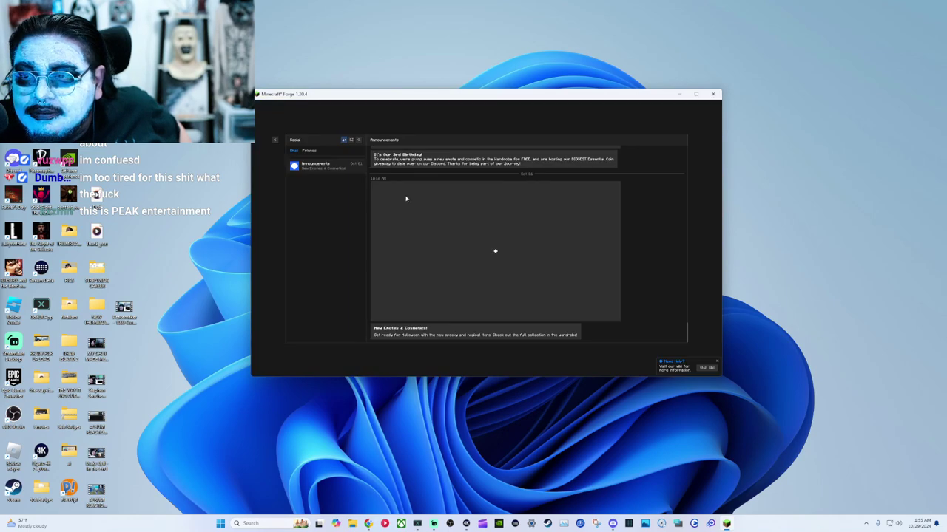
click(346, 140)
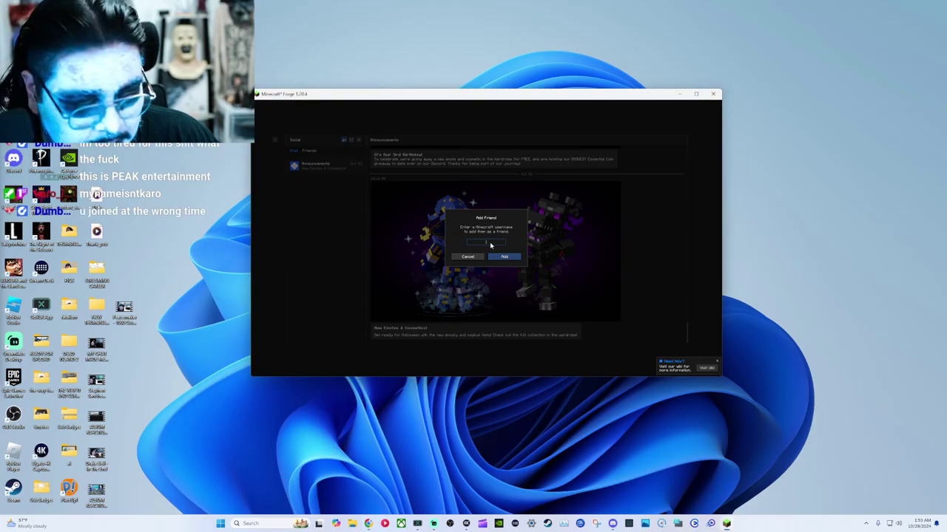
text(mynameisntkaro)
click(519, 258)
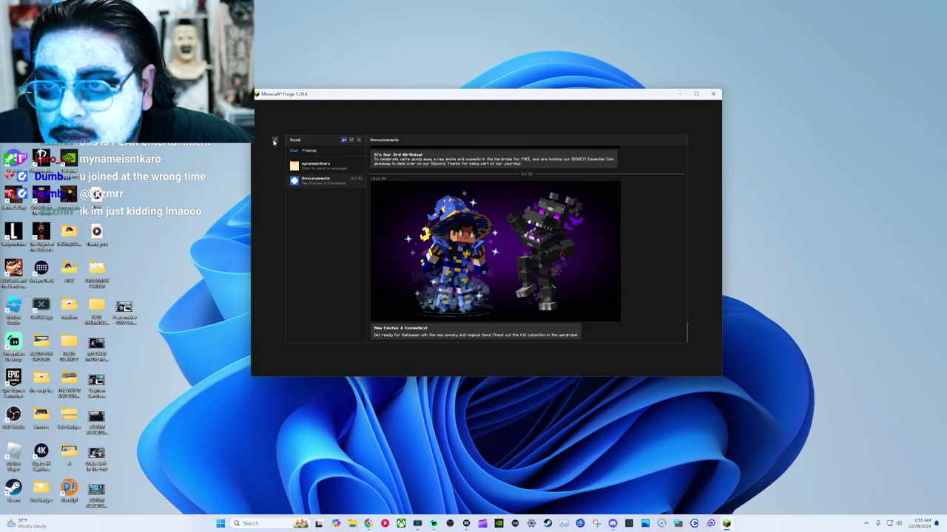
click(274, 140)
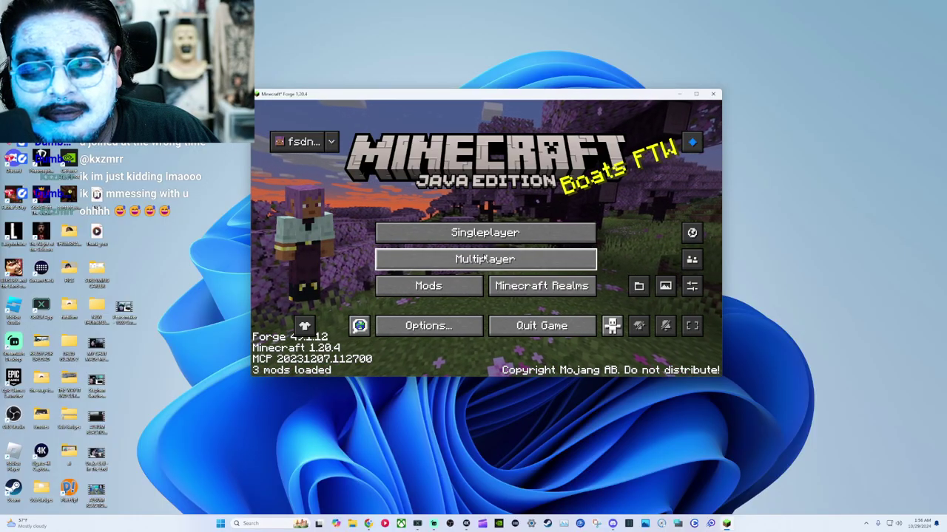
Step: Create a new singleplayer world in Creative mode with cheats on and walk forward in it
click(485, 237)
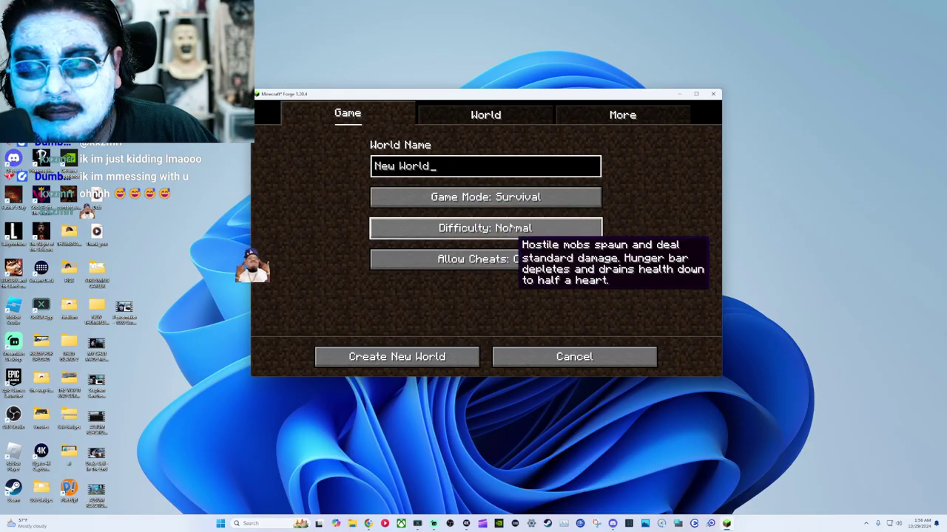
click(500, 198)
click(500, 198)
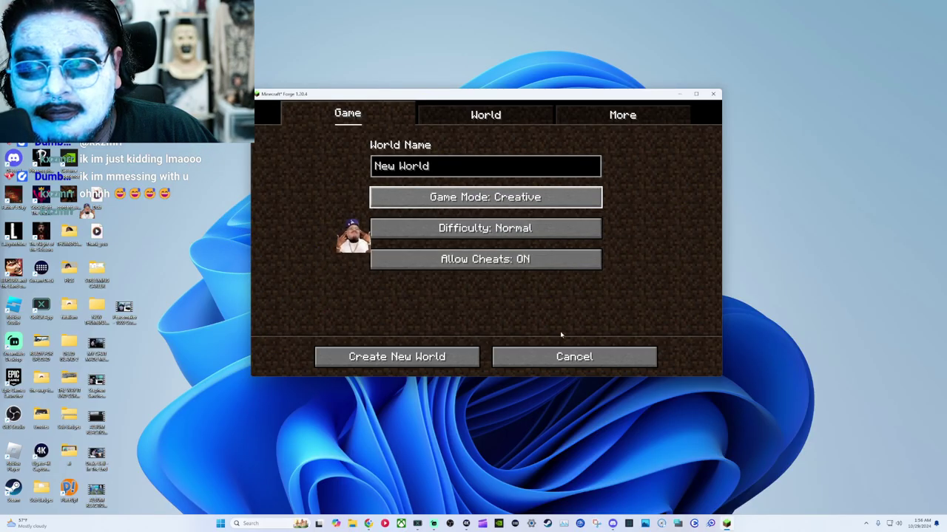
click(377, 358)
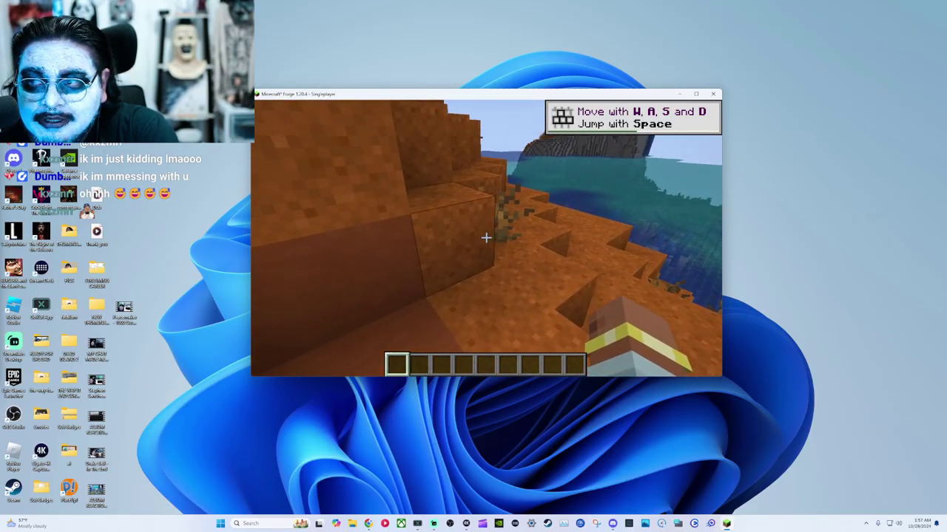
key(w)
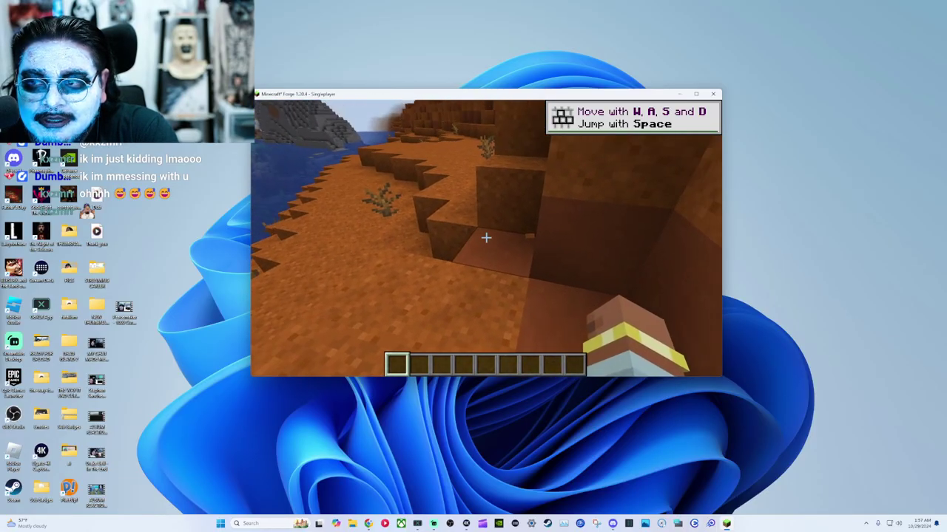
Step: Pause the game and set the FOV to Quake Pro in the options
key(Escape)
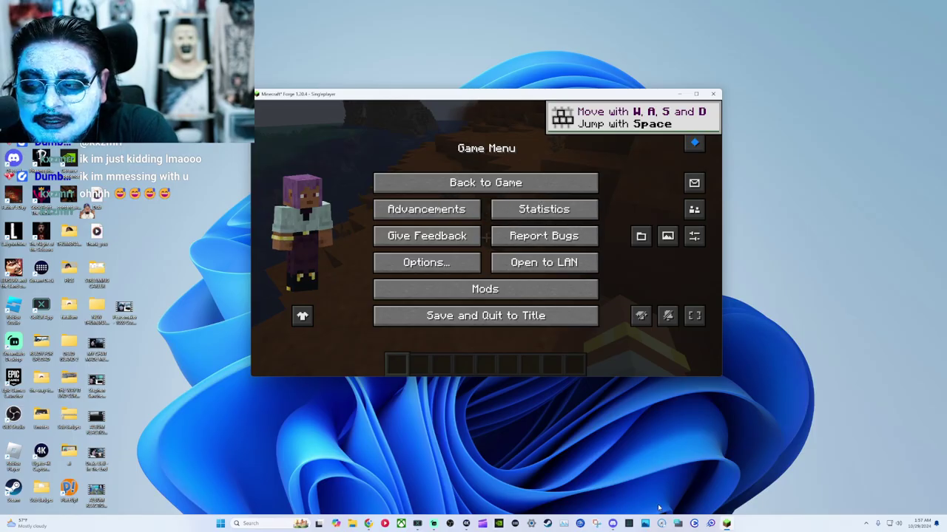
click(612, 524)
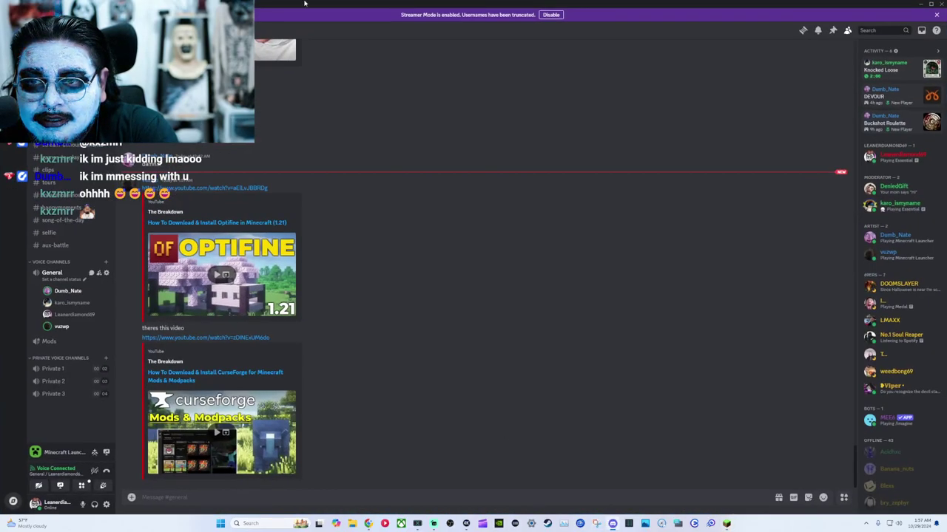
click(919, 4)
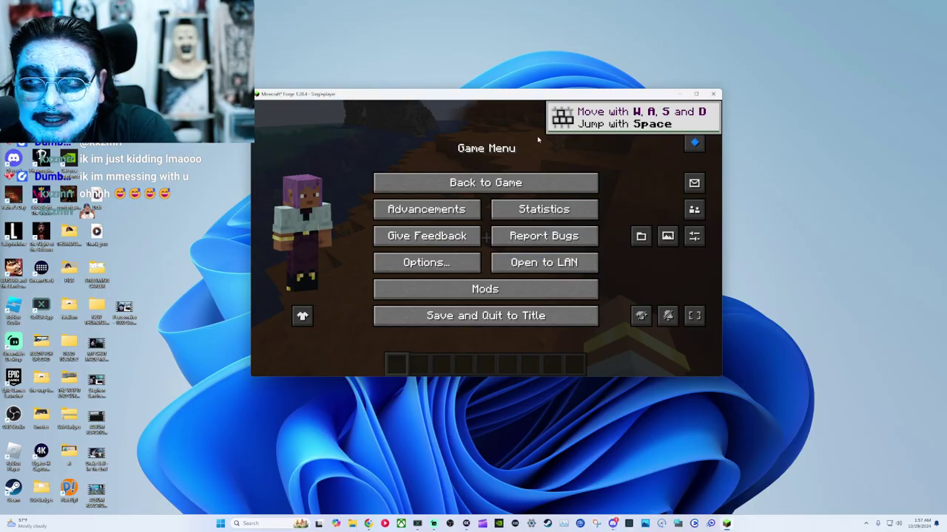
click(426, 262)
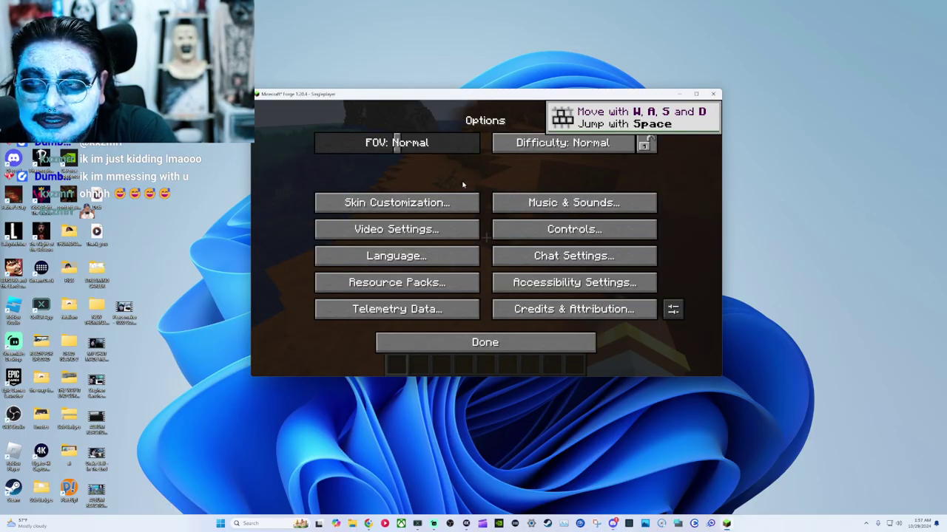
drag(398, 145, 510, 144)
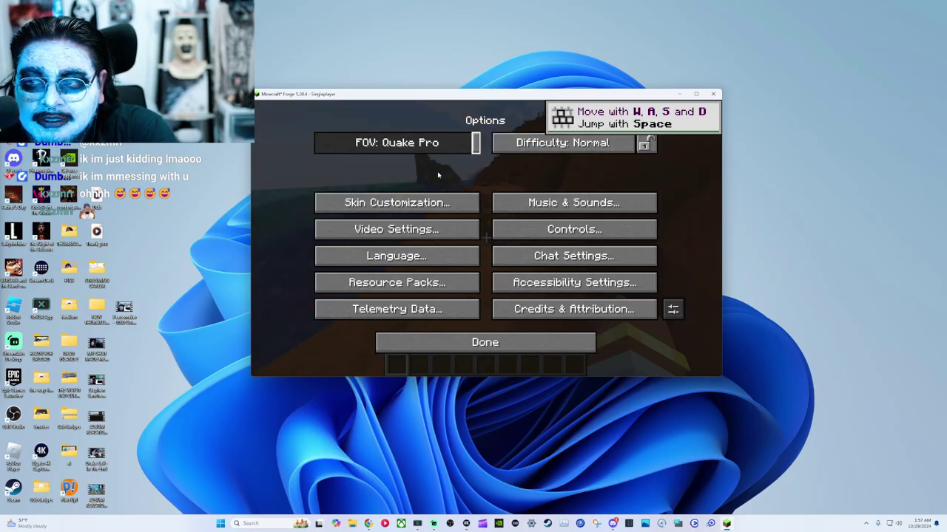
Step: Turn VSync off and set the max framerate to Unlimited in the video settings, and return to the game menu
click(415, 228)
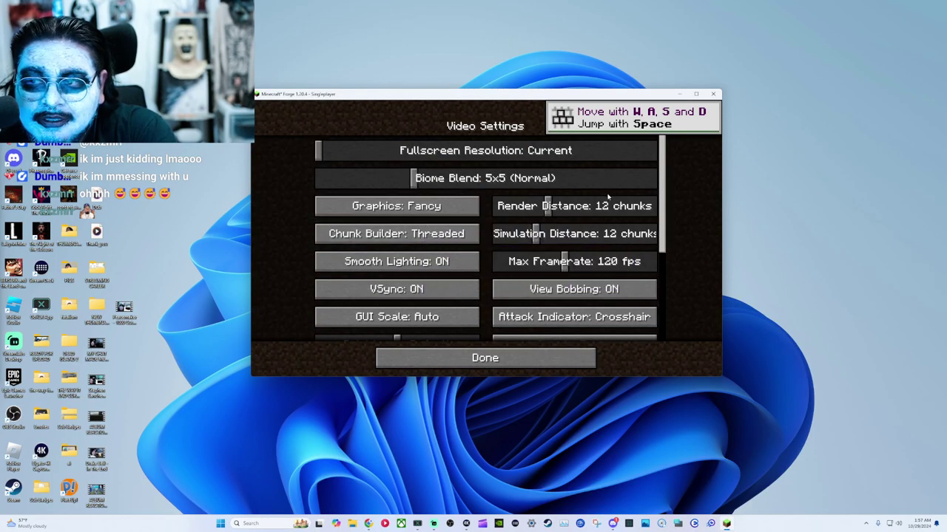
scroll(661, 216, down, 3)
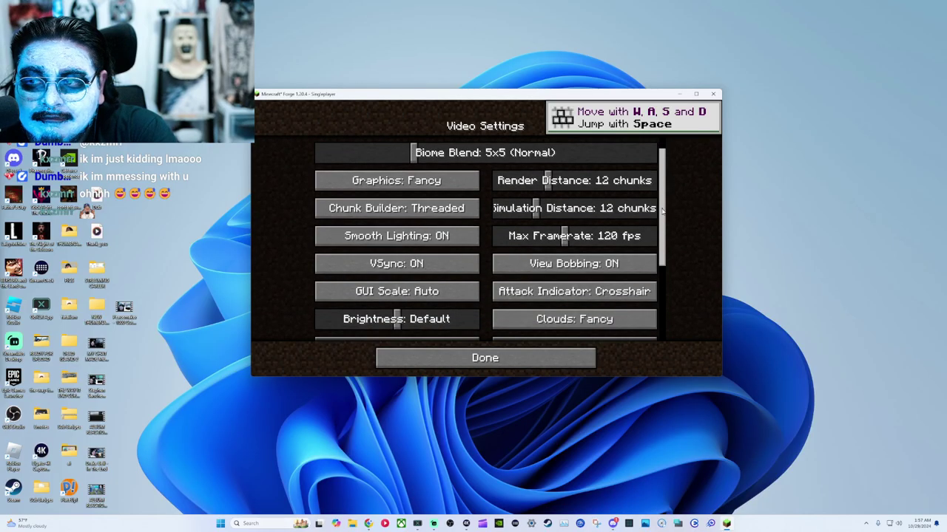
drag(663, 216, 671, 188)
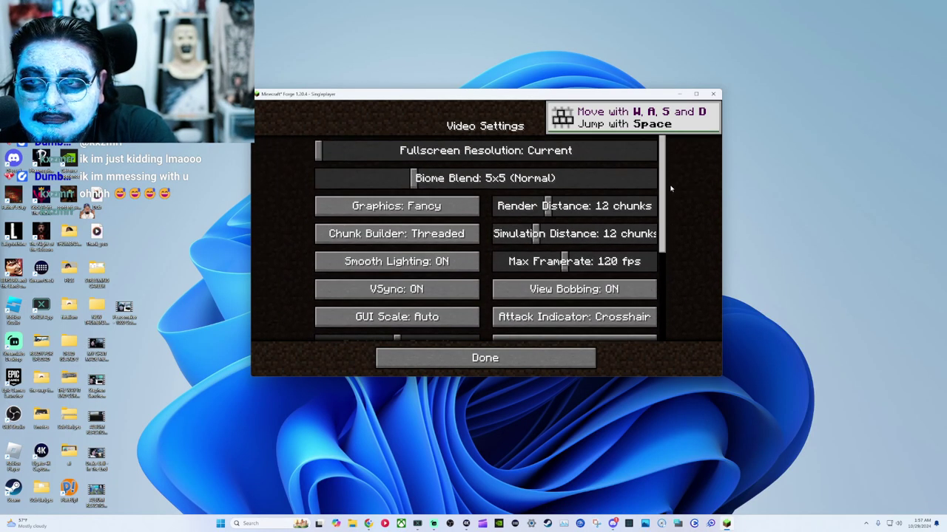
click(396, 289)
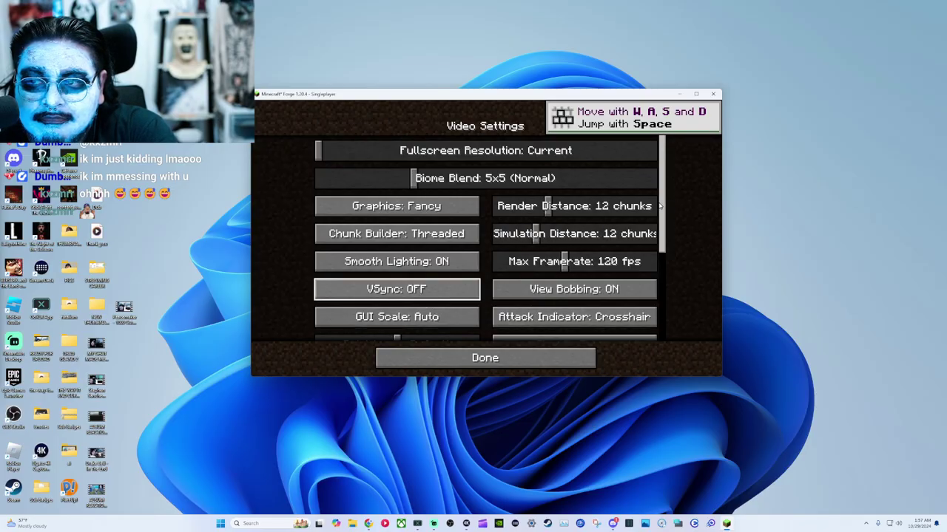
drag(665, 207, 667, 176)
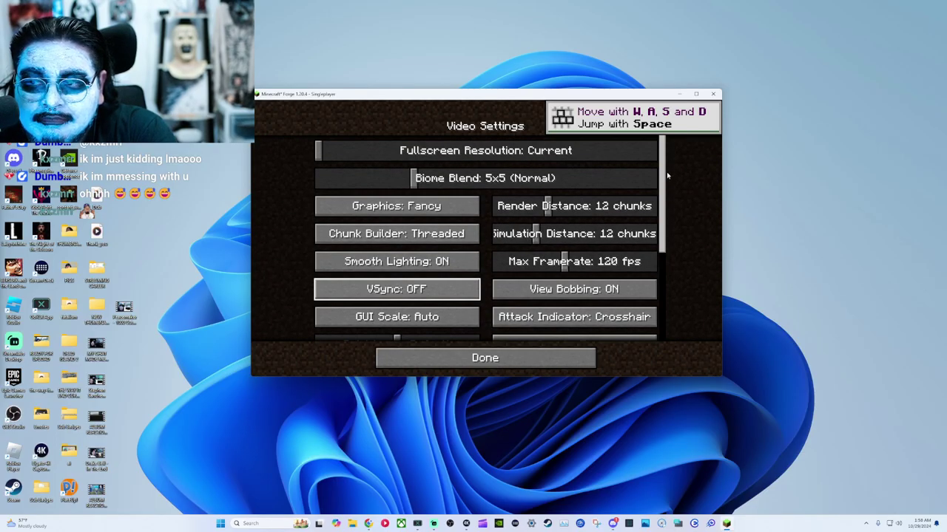
drag(561, 261, 687, 261)
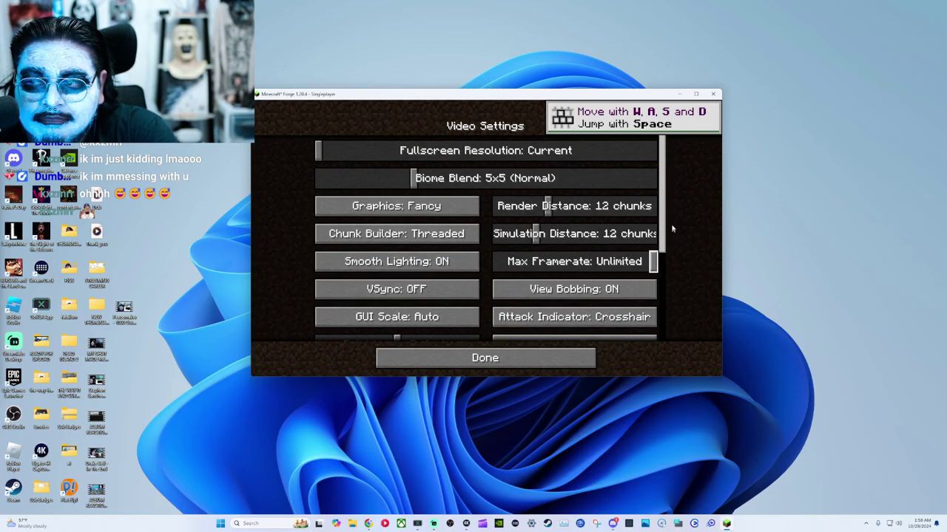
drag(665, 222, 666, 329)
click(514, 364)
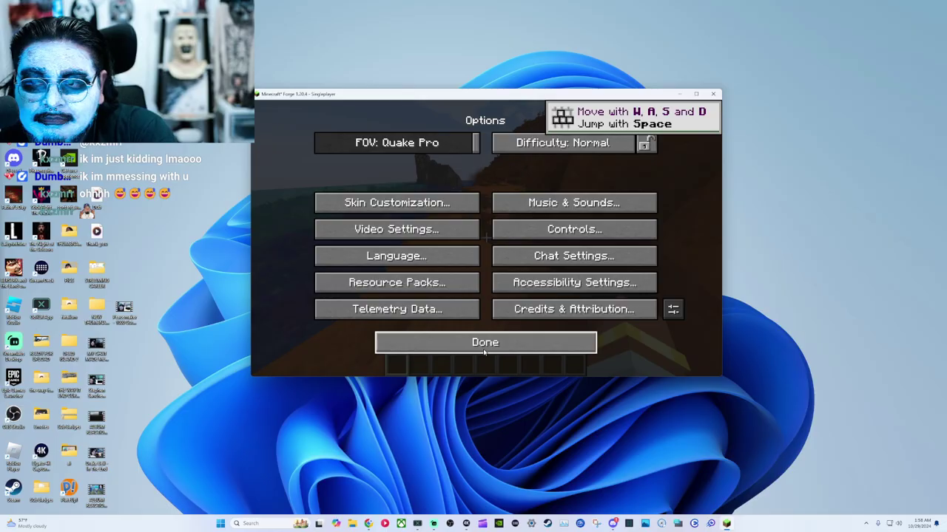
click(484, 348)
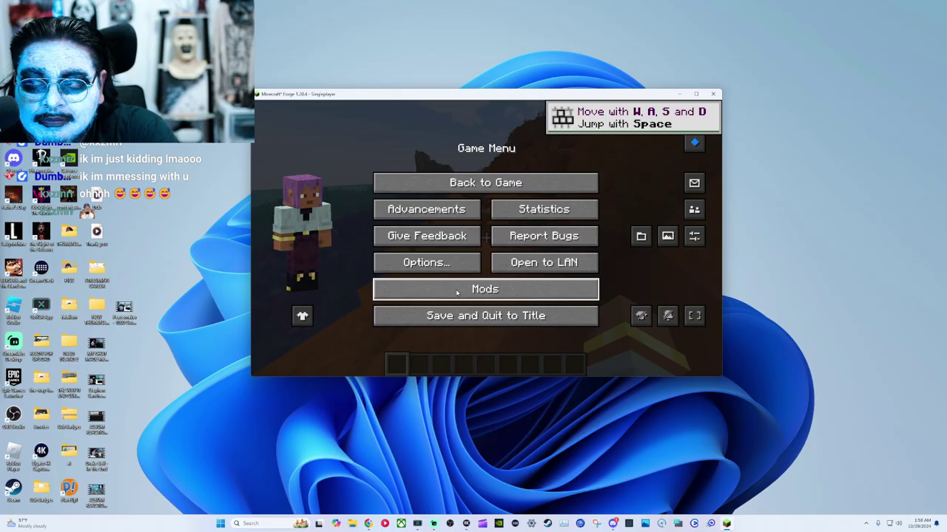
Step: Examine the actions available for the added friend in Essential's Social friend list, and return to the game menu
click(691, 211)
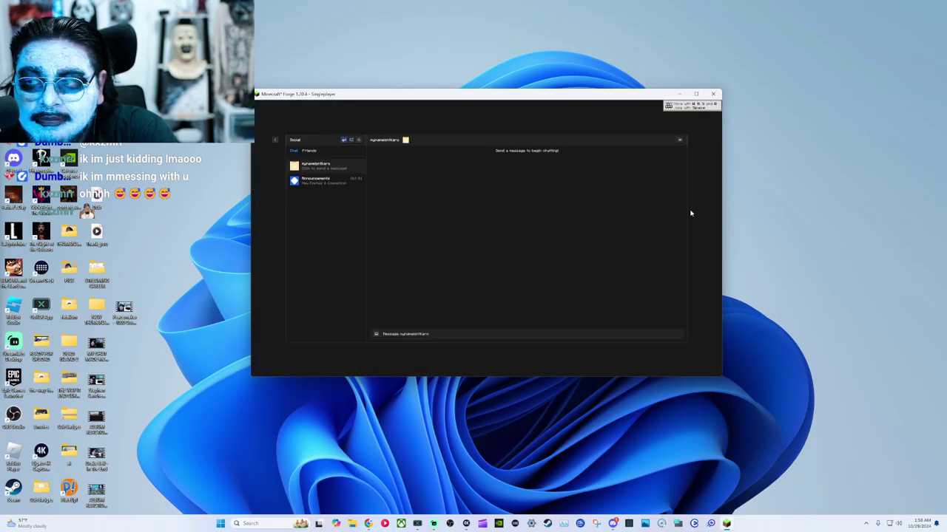
click(310, 151)
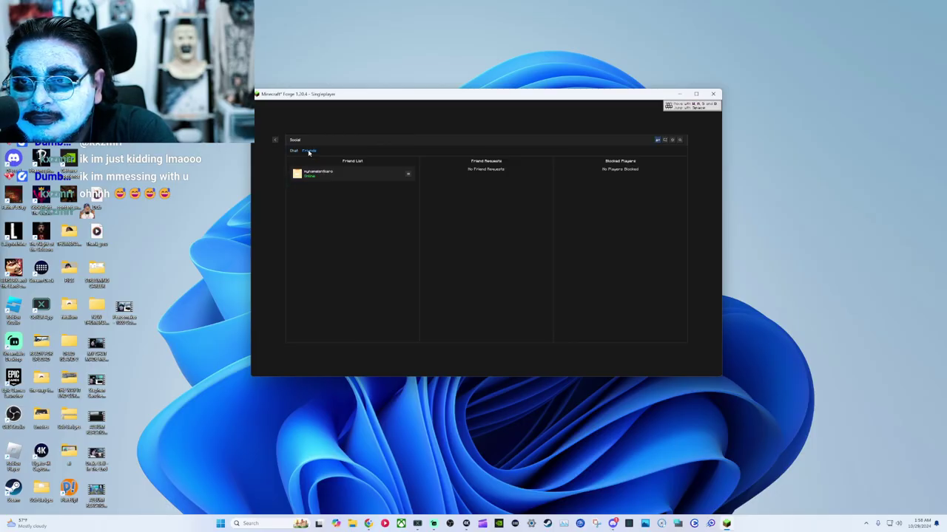
right_click(311, 174)
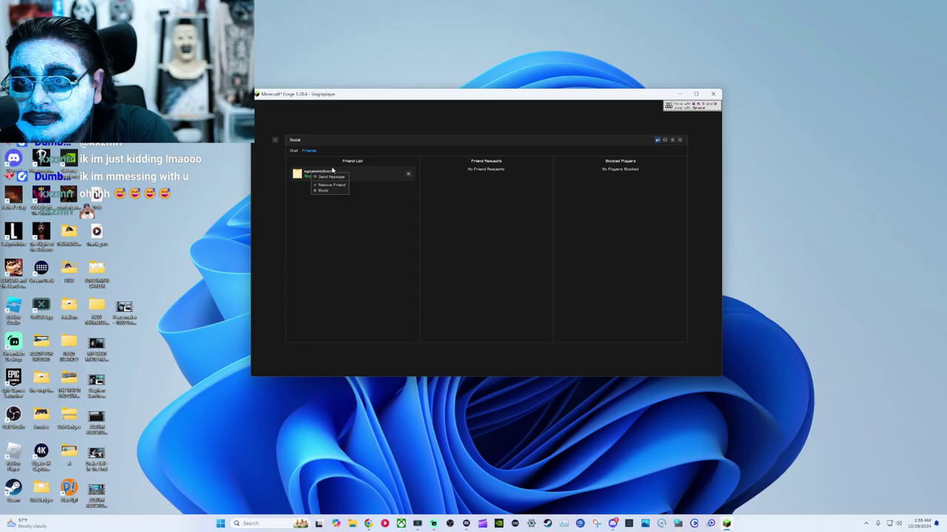
click(377, 202)
click(408, 175)
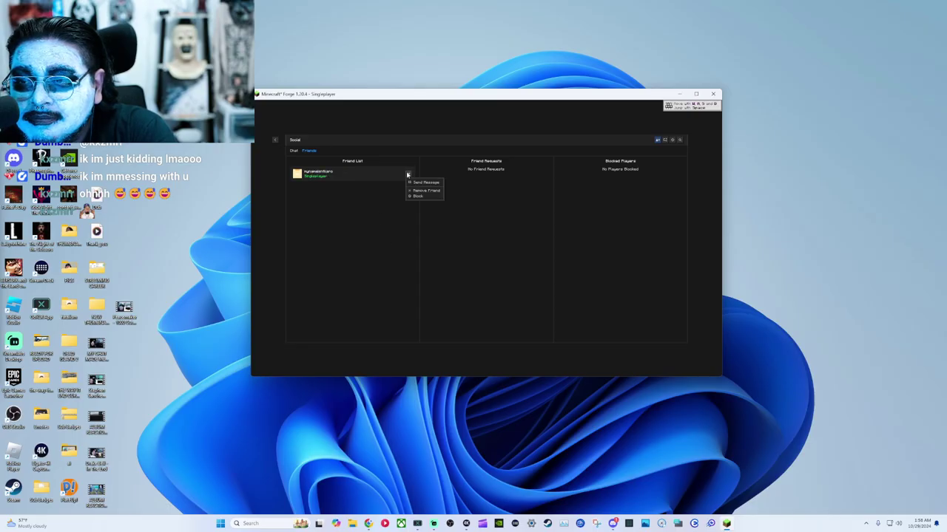
click(344, 246)
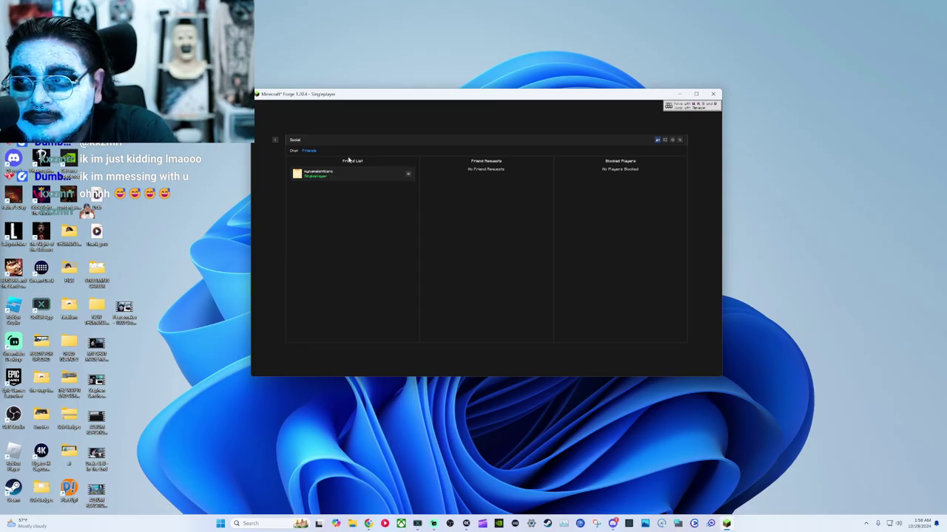
click(278, 142)
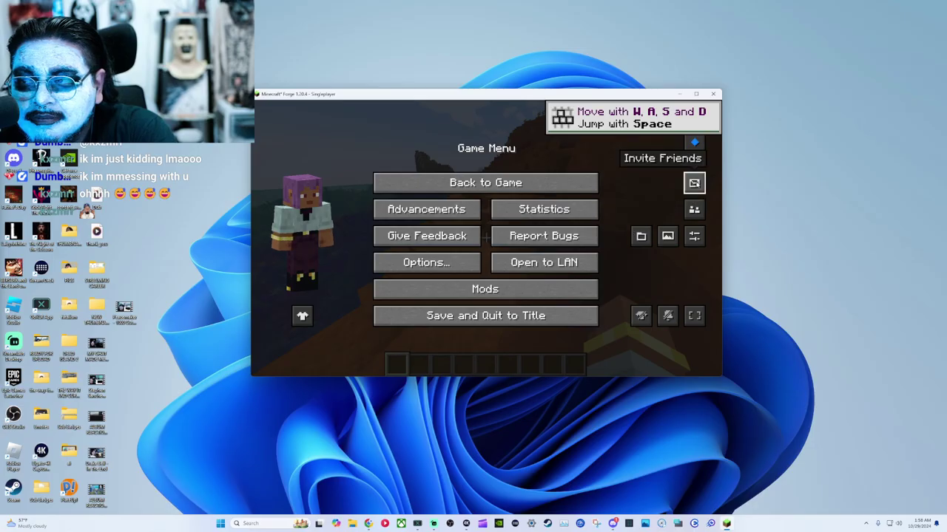
Step: Invite the online friend to the world, accepting Creative mode, Normal difficulty, cheats on and resource pack sharing off
click(694, 183)
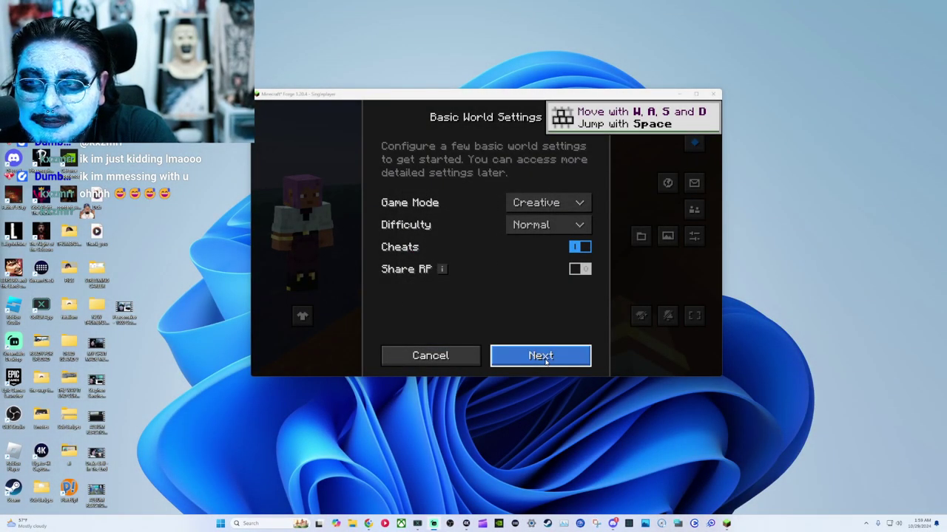
click(553, 358)
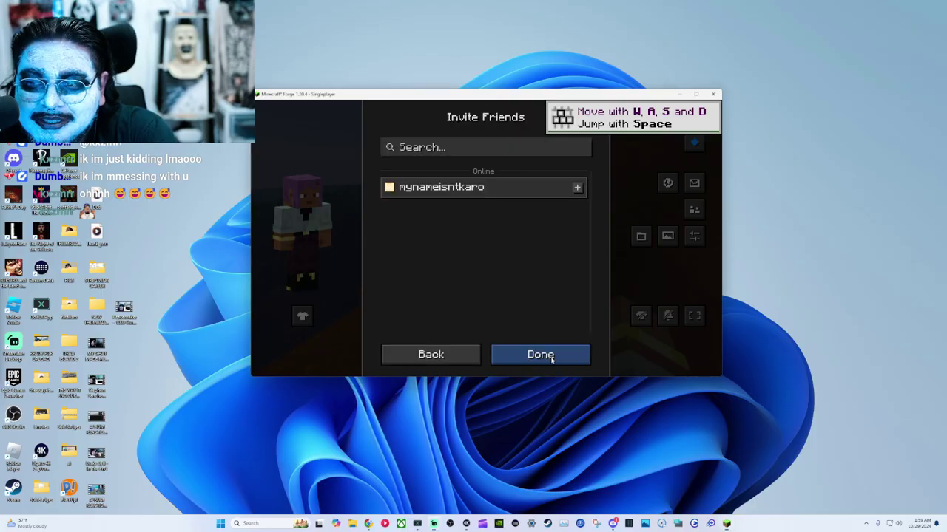
click(581, 187)
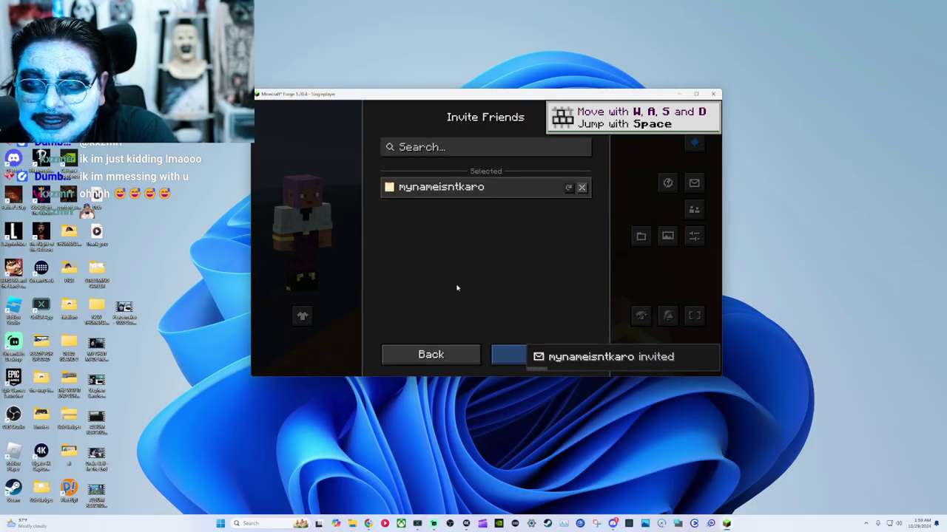